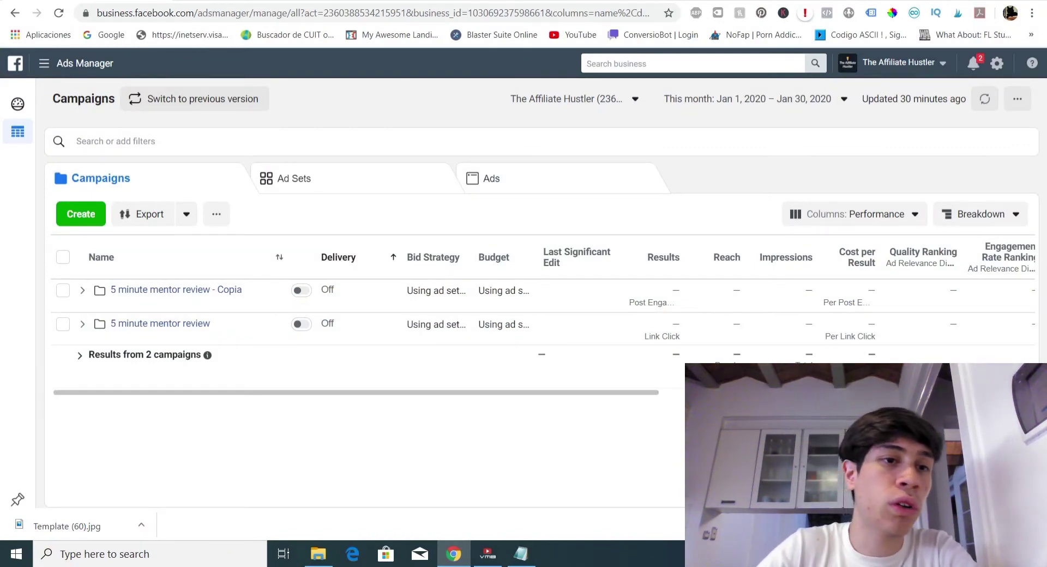
left_click(58, 63)
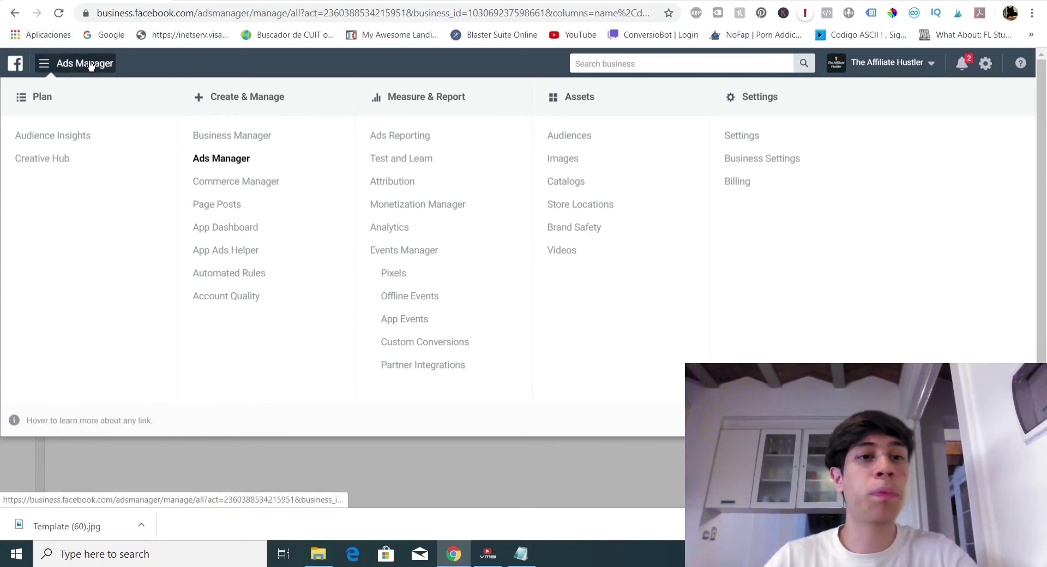
left_click(189, 451)
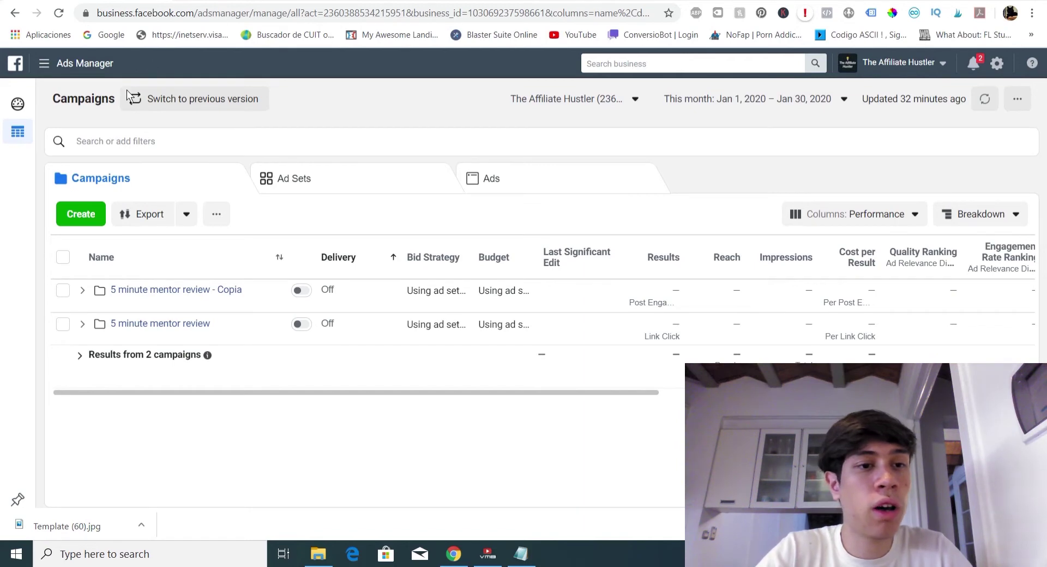
left_click(77, 71)
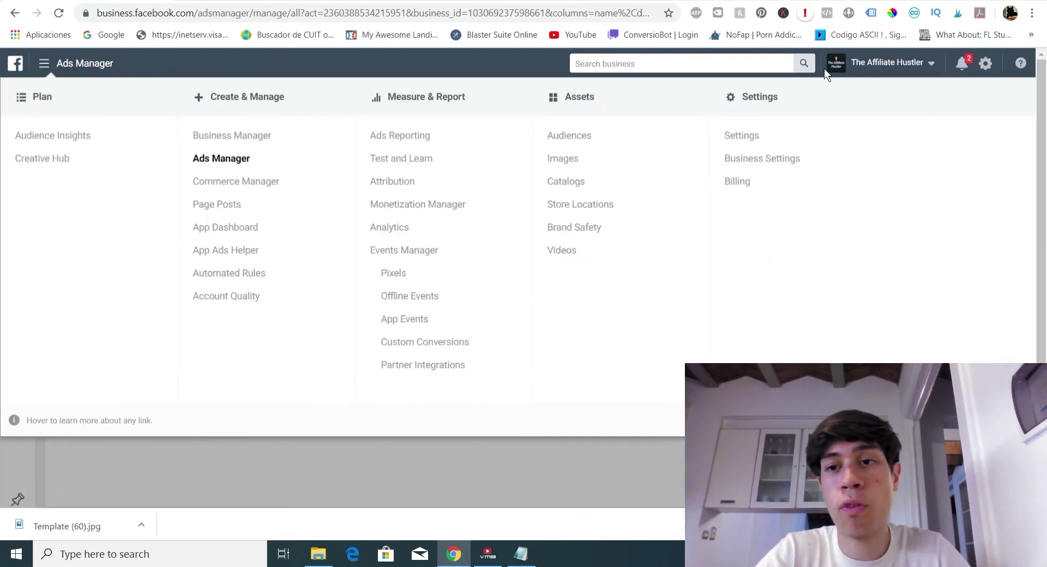
left_click(839, 67)
left_click(453, 110)
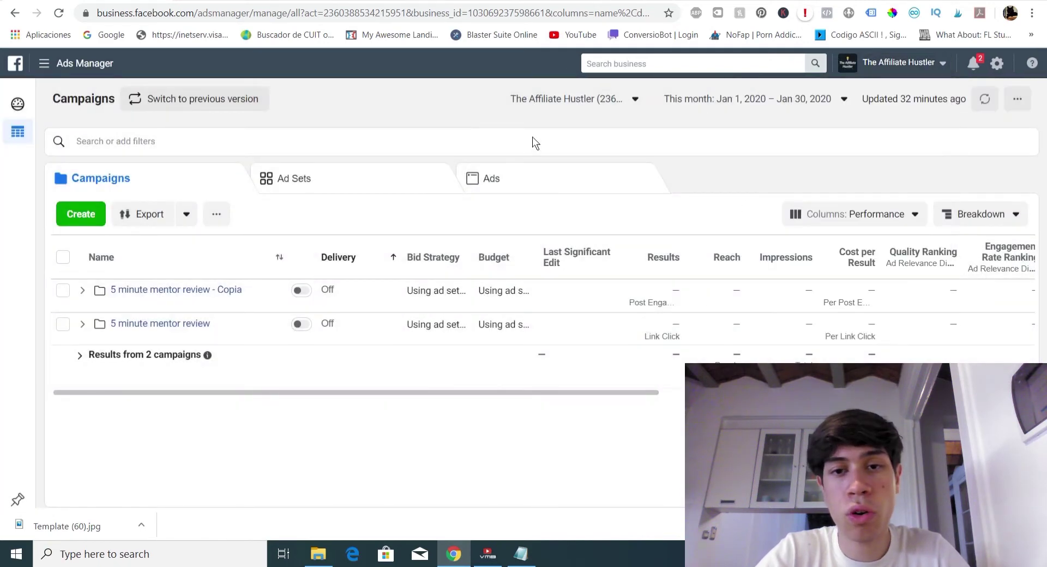
- Open the Facebook Pixels data sources in Events Manager
left_click(87, 73)
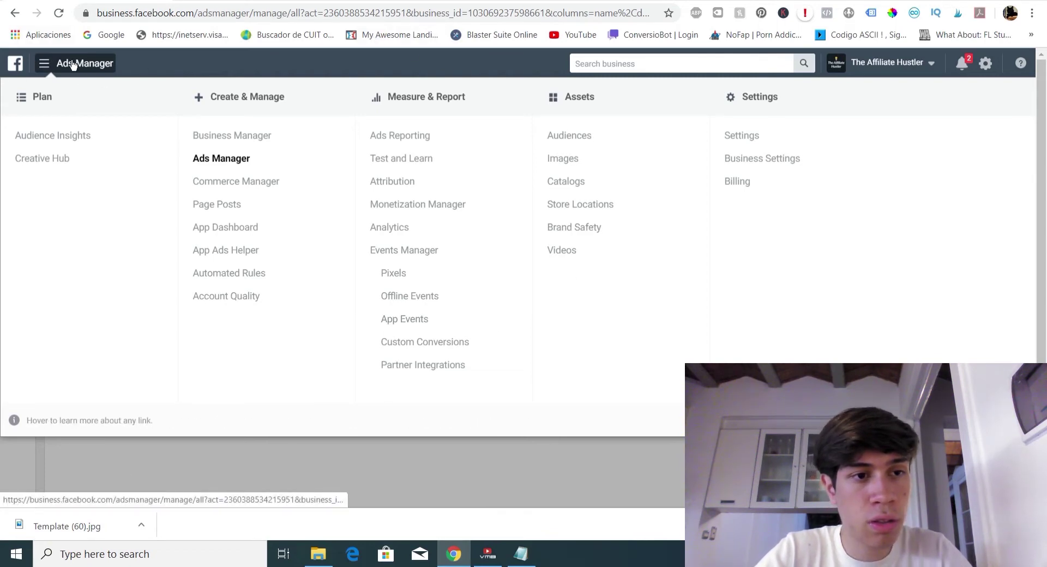
left_click(401, 280)
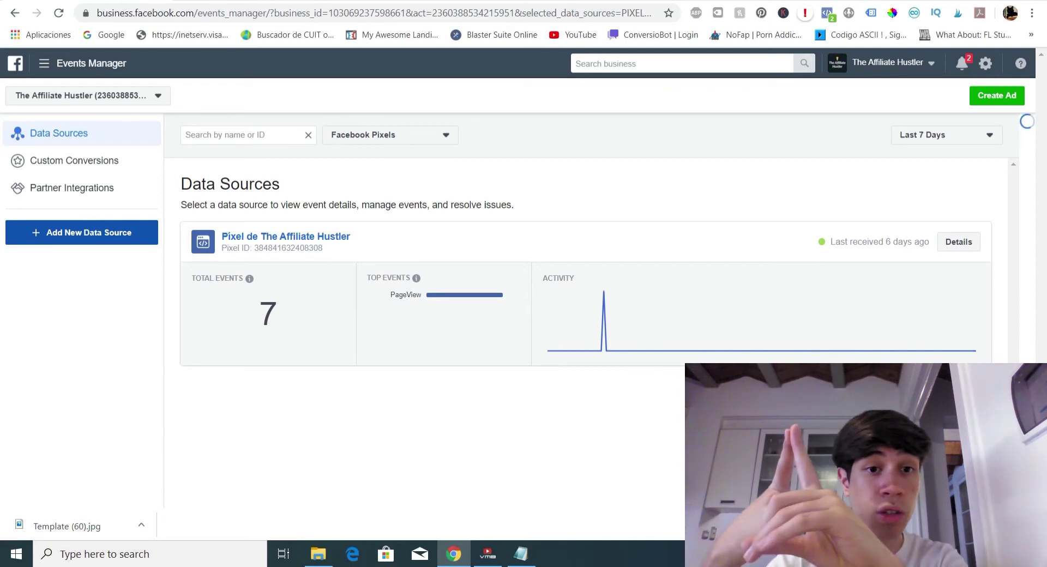
left_click(44, 64)
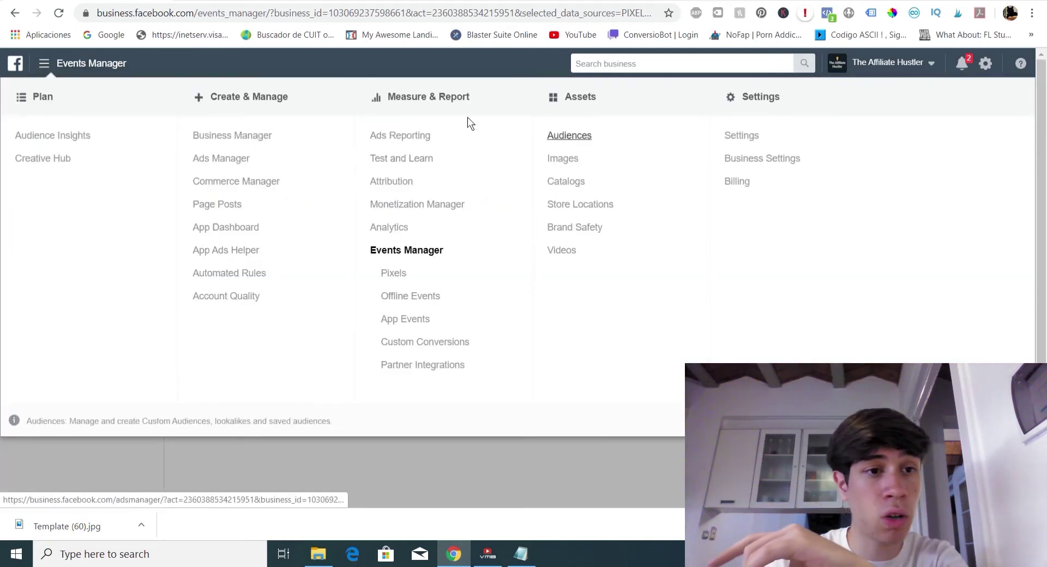
left_click(103, 65)
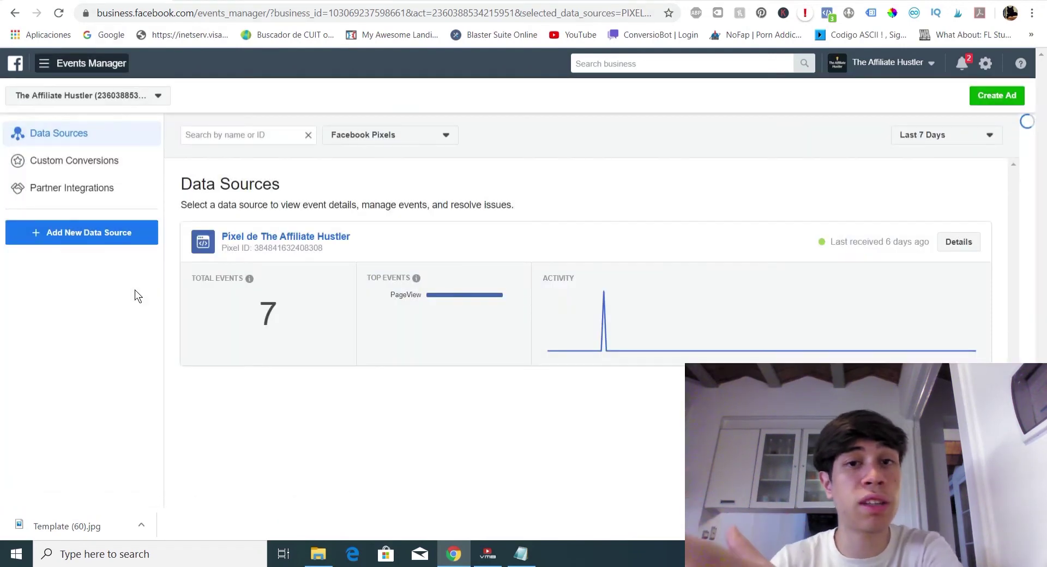
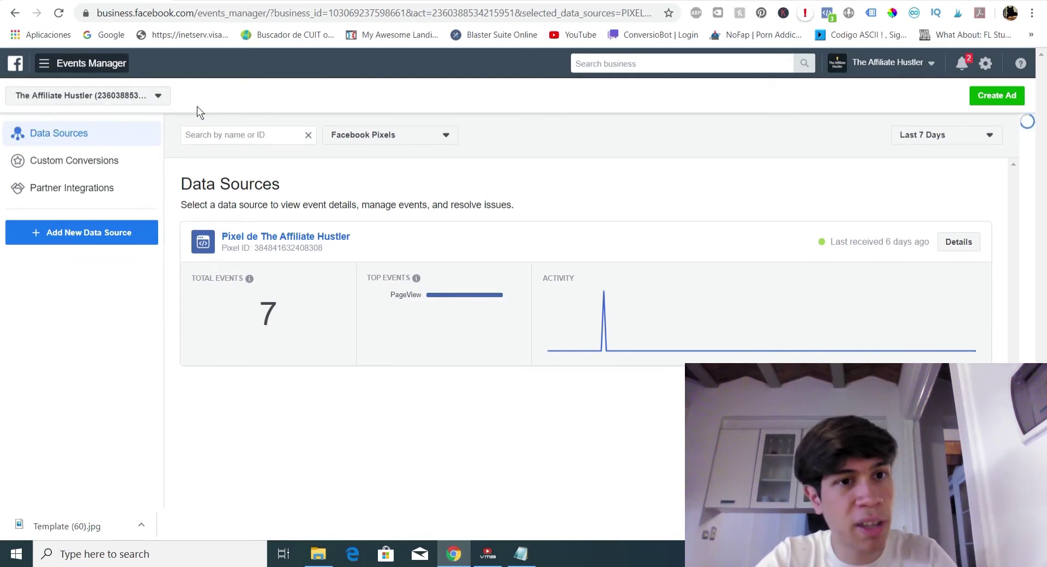
- Start adding a new Facebook Pixel data source to the ad account
left_click(66, 229)
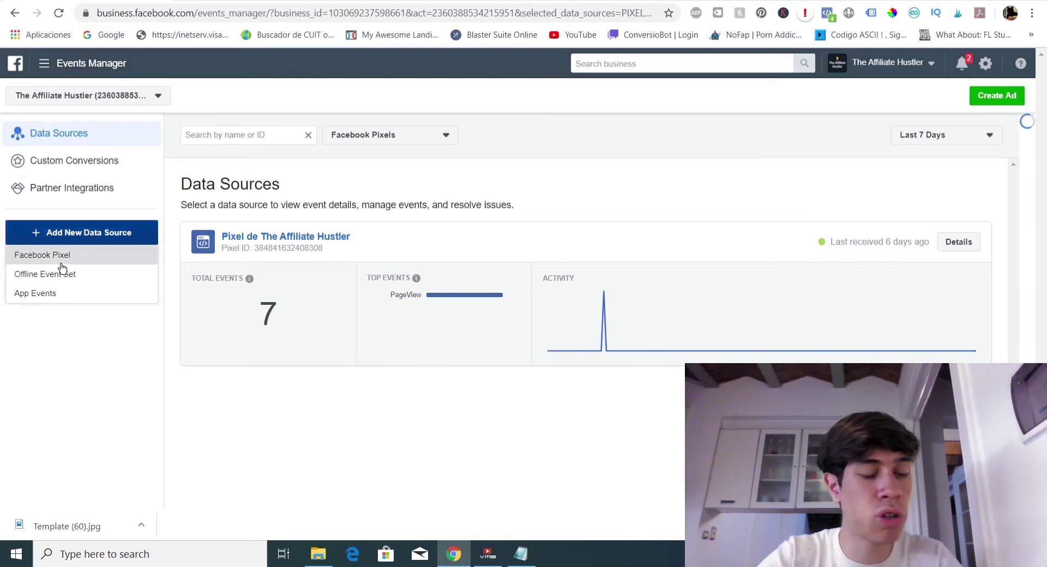
left_click(39, 254)
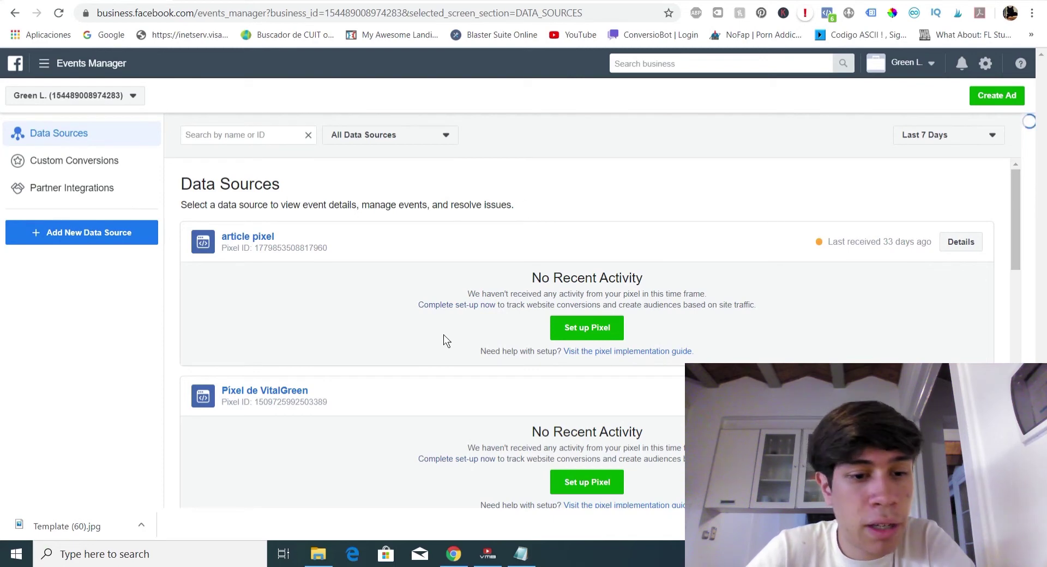
- Open the details of the article pixel and copy its pixel ID
left_click_drag(1017, 182, 999, 154)
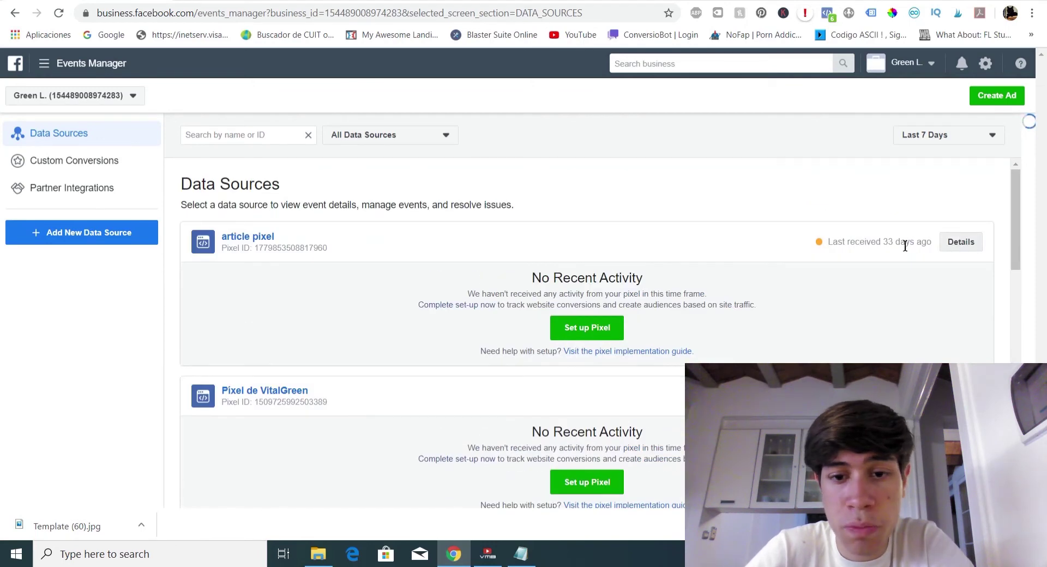
left_click(754, 257)
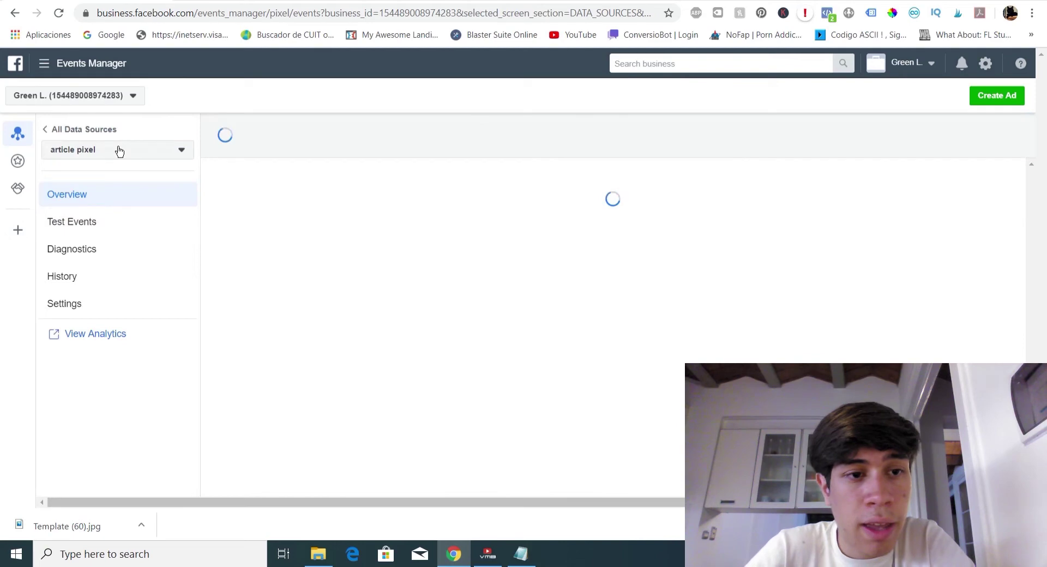
left_click(286, 144)
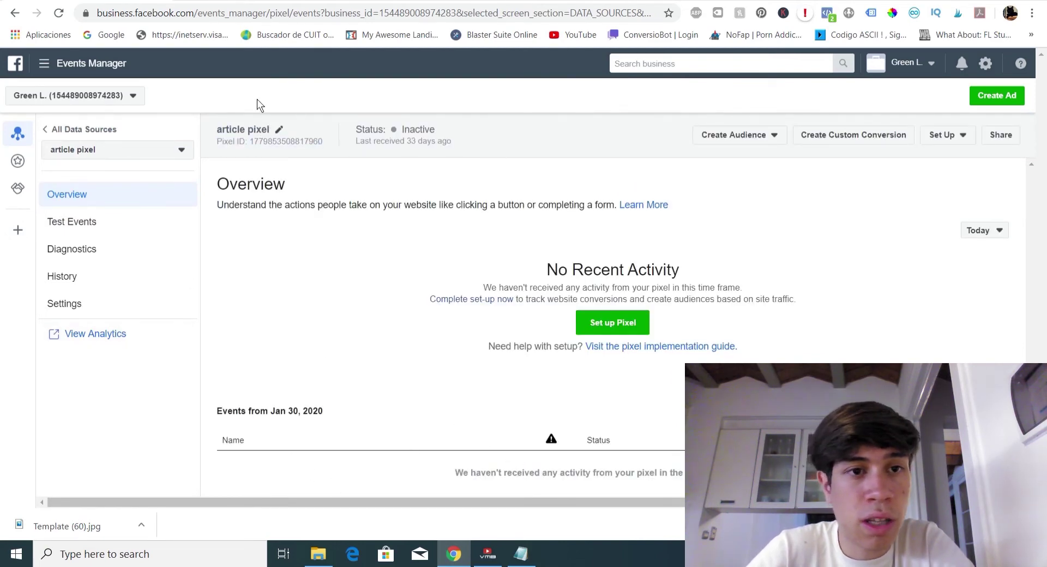
- Switch to ClickBank's My Site page and add a new tracking code of type Facebook Pixel under Integrated Sales Reporting
key("ctrl+Tab")
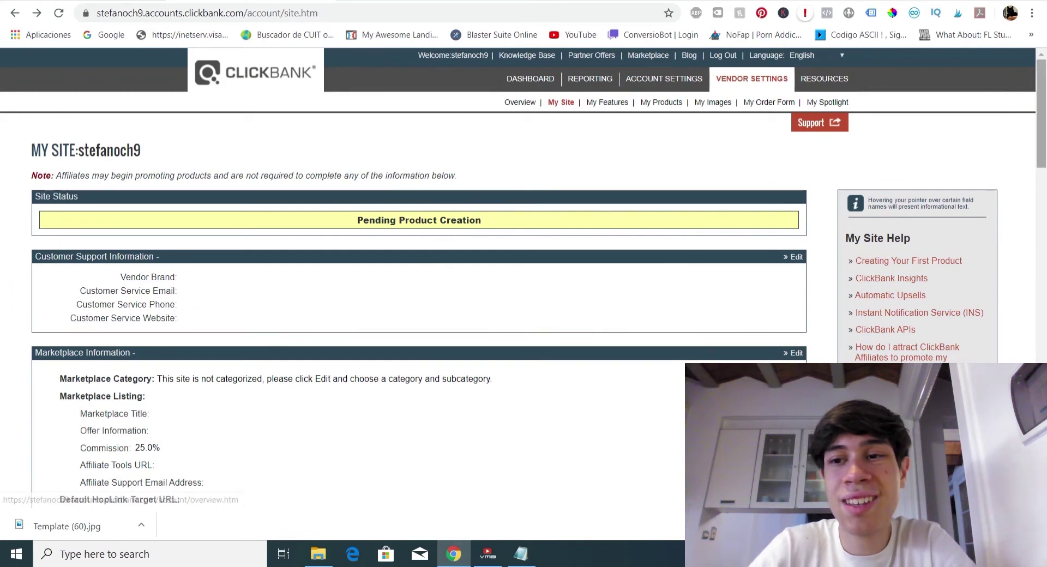
left_click_drag(1044, 82, 1039, 305)
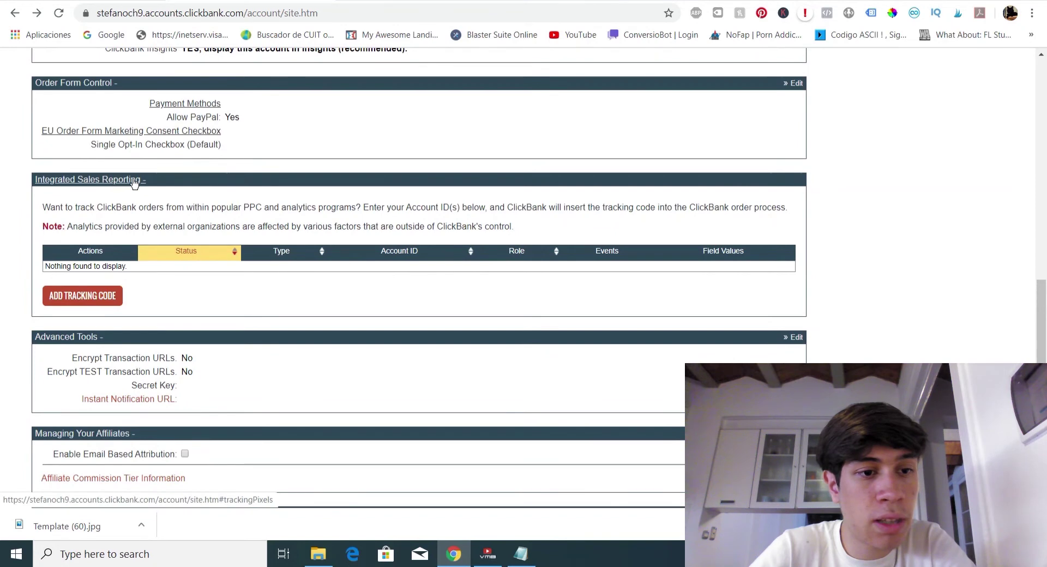
left_click(75, 300)
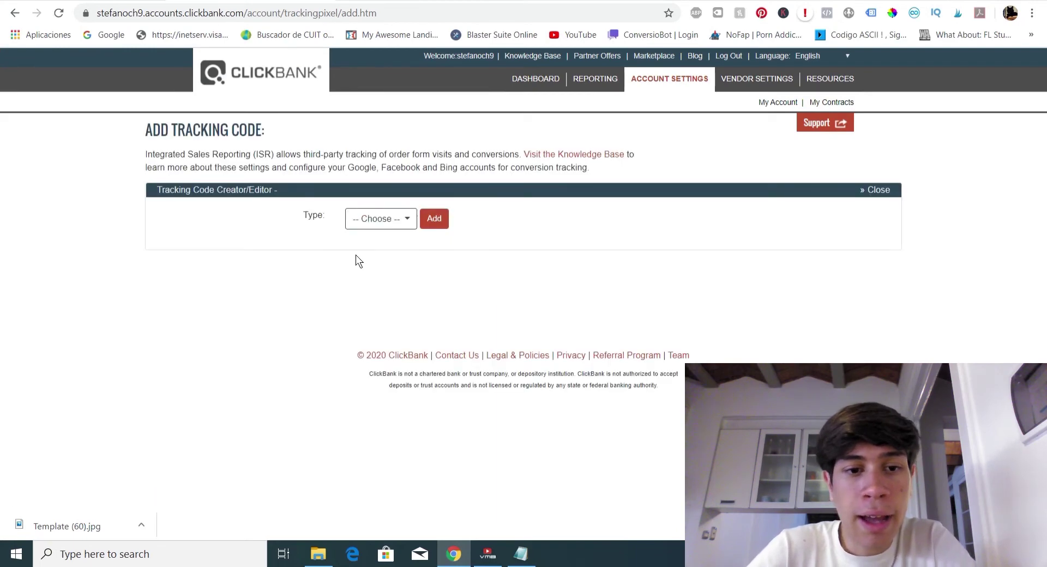
left_click(373, 228)
left_click(368, 248)
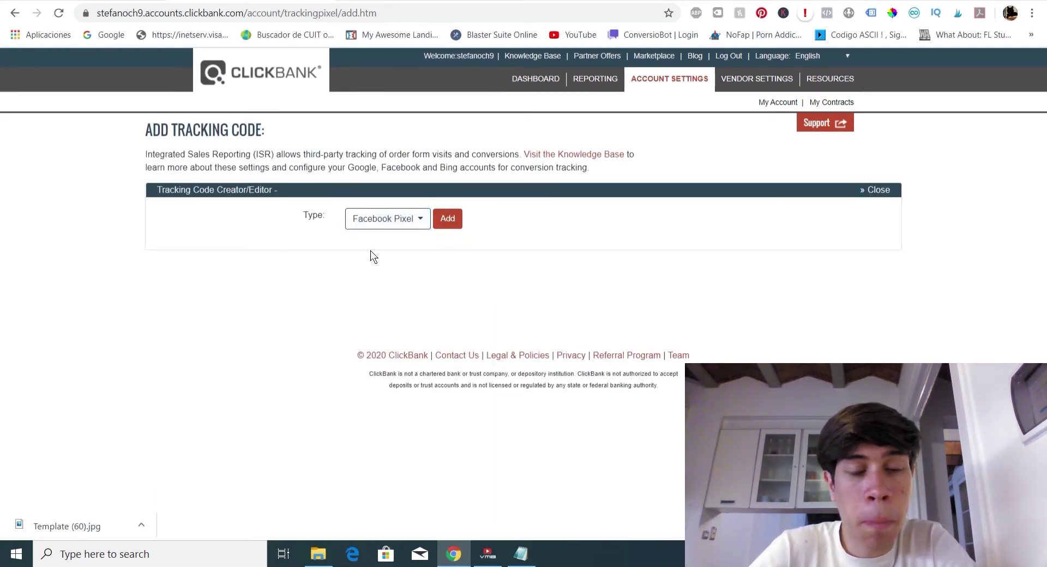
left_click(446, 219)
- Paste the article pixel's ID into the tracking code and set it to track as Affiliate
left_click(393, 318)
right_click(395, 318)
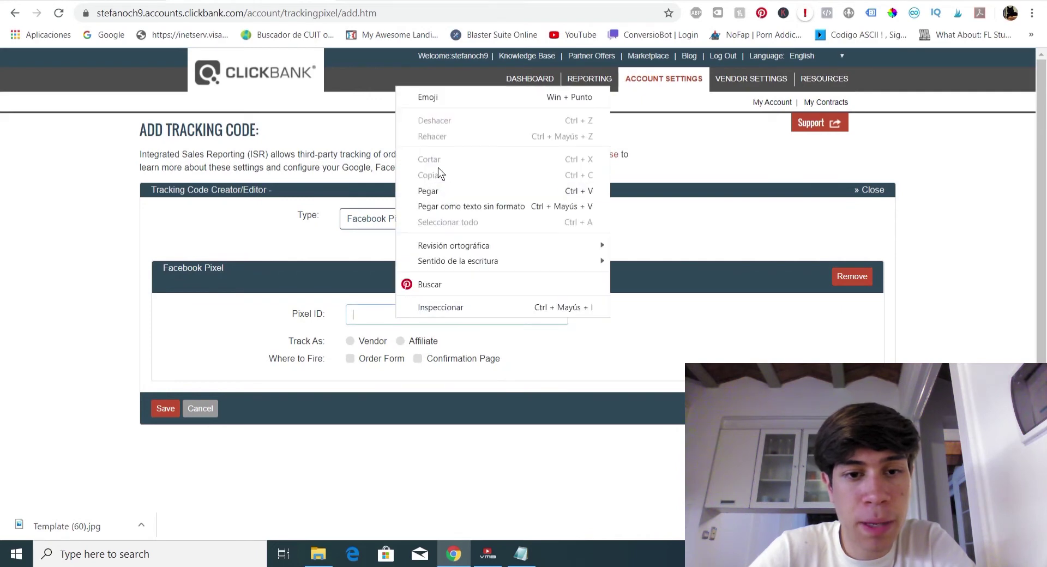
left_click(428, 207)
left_click(400, 341)
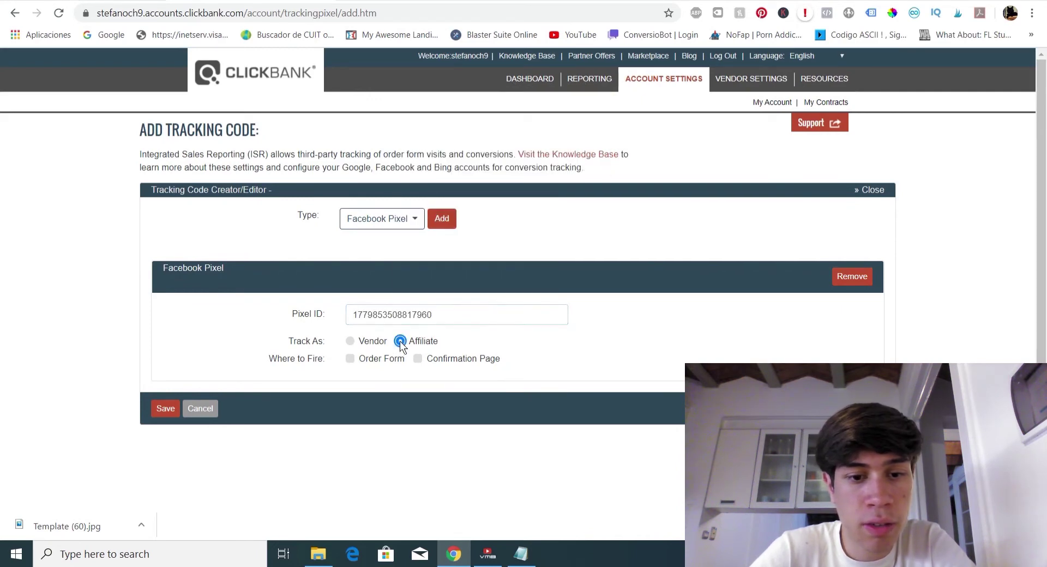
left_click(353, 316)
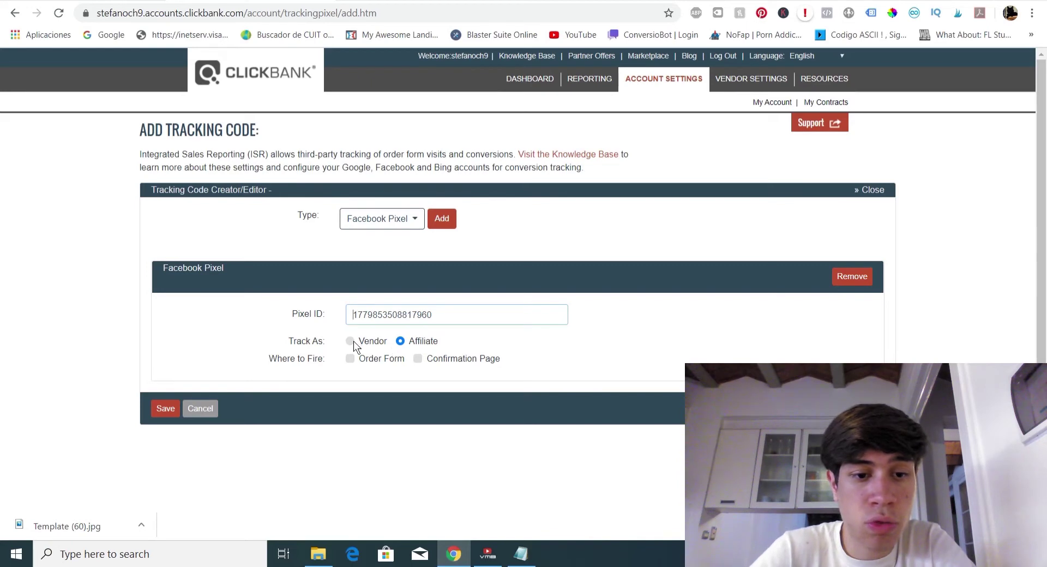
- Set the tracking code to fire on both the Confirmation Page and the Order Form, and save it
left_click(417, 357)
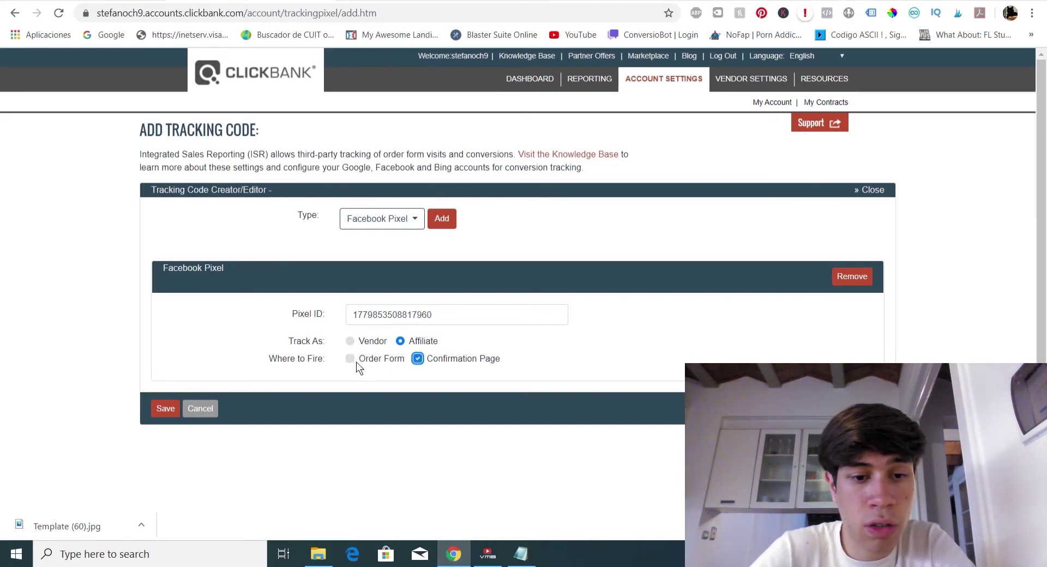
left_click(350, 358)
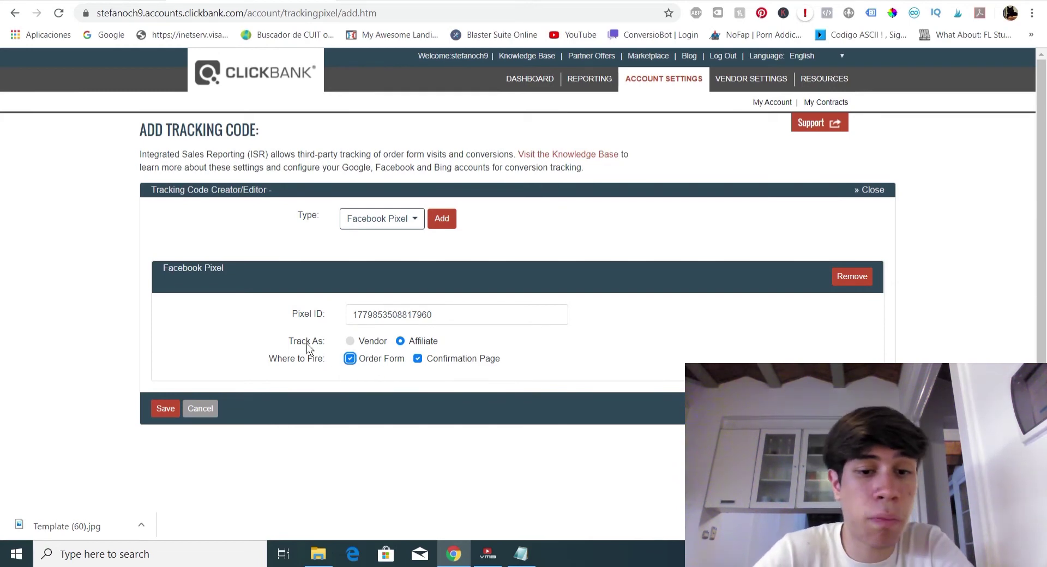
left_click(161, 409)
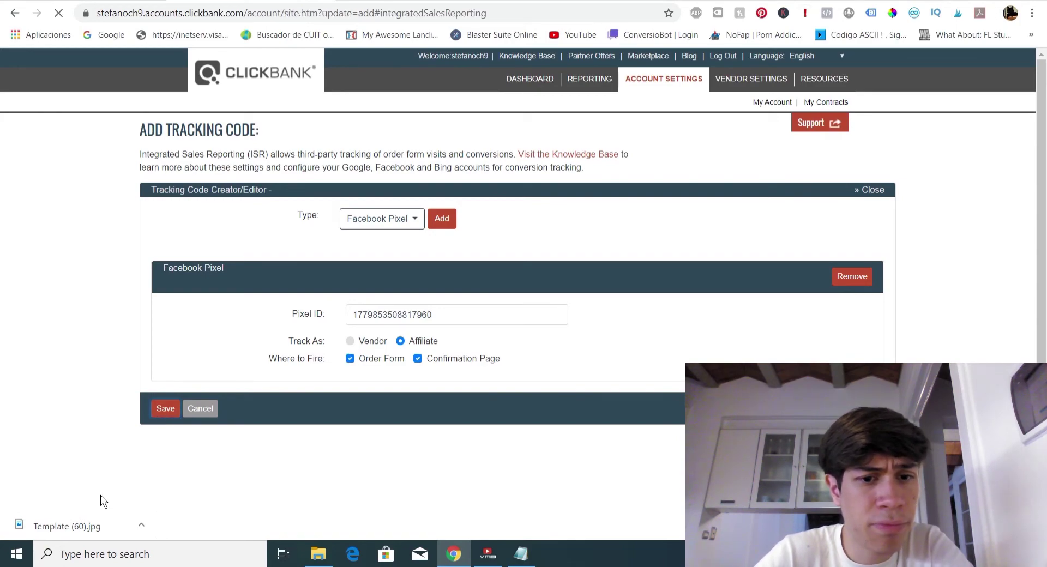
scroll(270, 319, "down", 15)
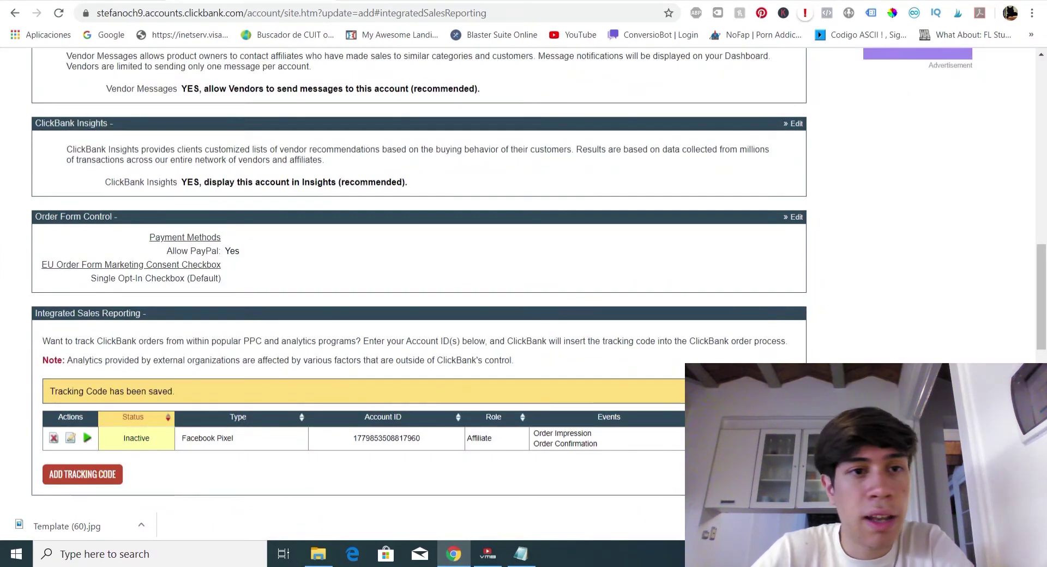
- Return to Facebook Events Manager, switch to the pixel named Pixel de Vitalmax, and copy its pixel ID
left_click(109, 2)
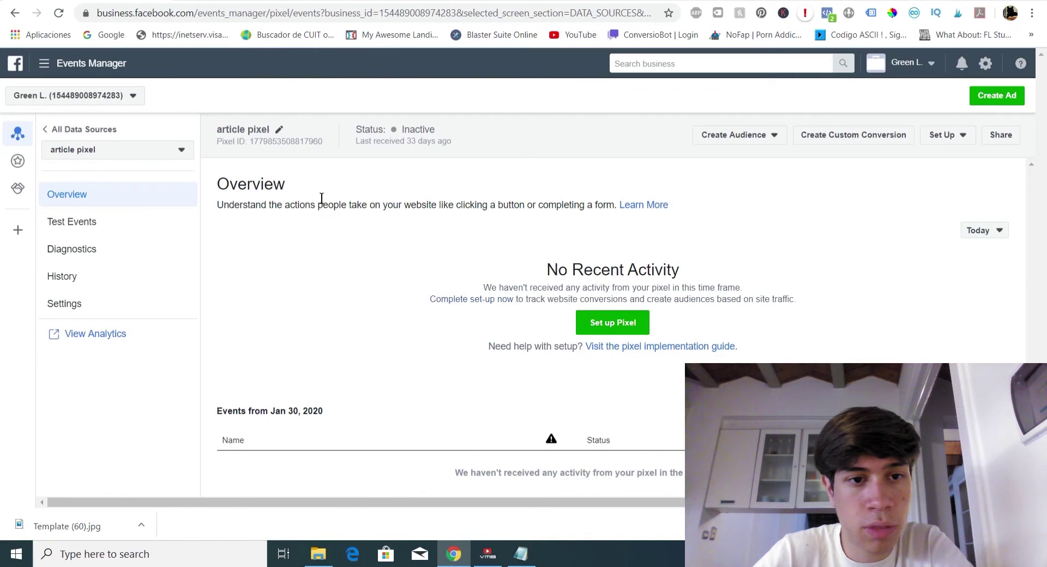
left_click(105, 152)
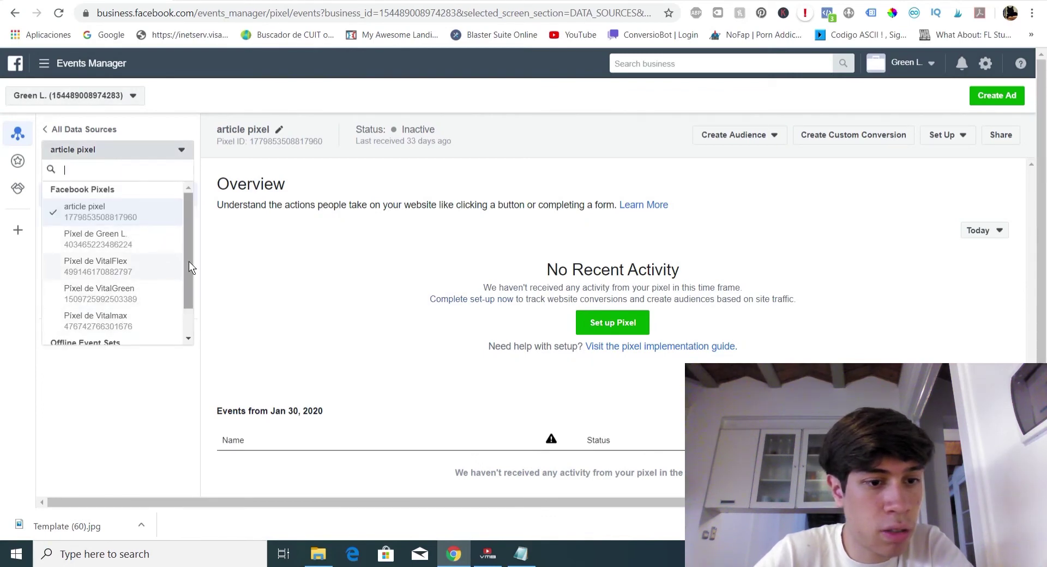
scroll(191, 270, "down", 1)
left_click(97, 284)
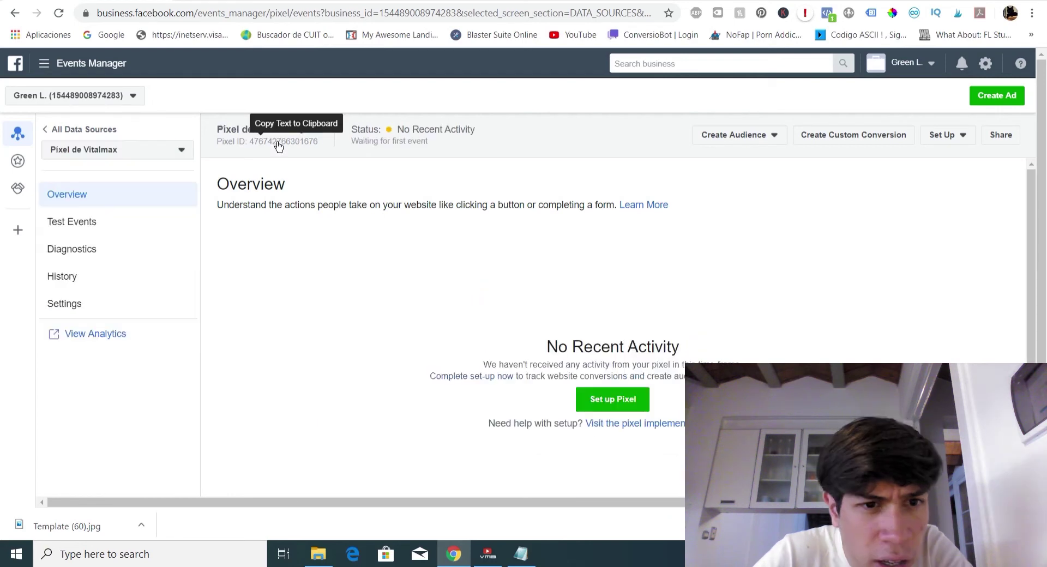
- Go back to ClickBank and add another tracking code of type Facebook Pixel
left_click(250, 2)
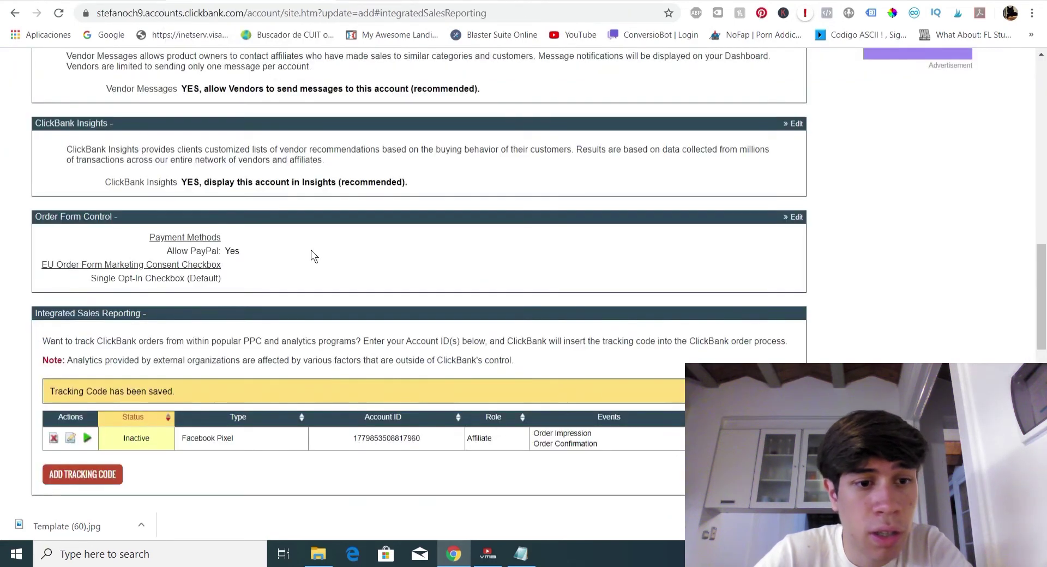
left_click(79, 475)
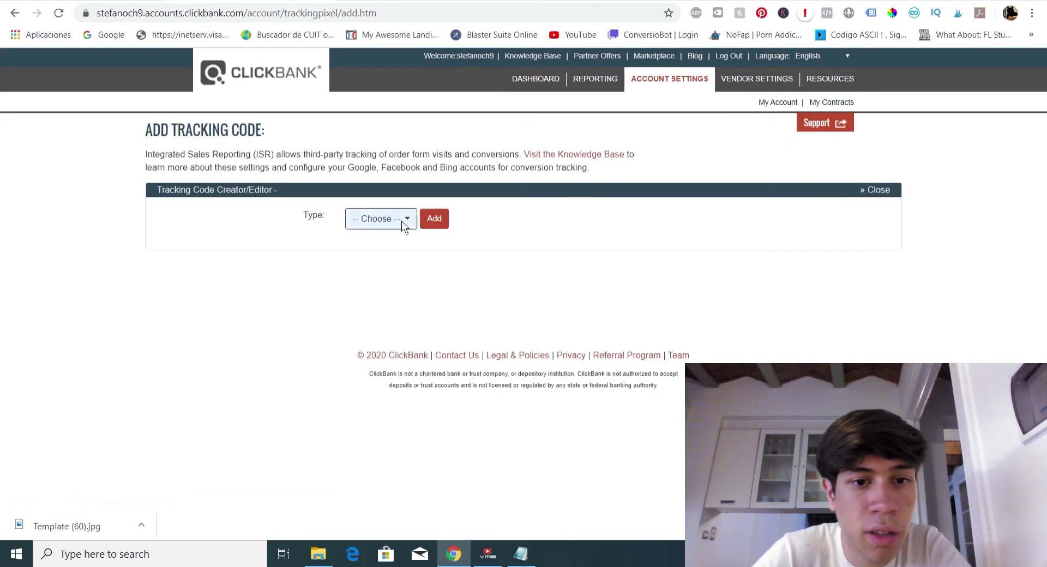
left_click(381, 219)
left_click(389, 244)
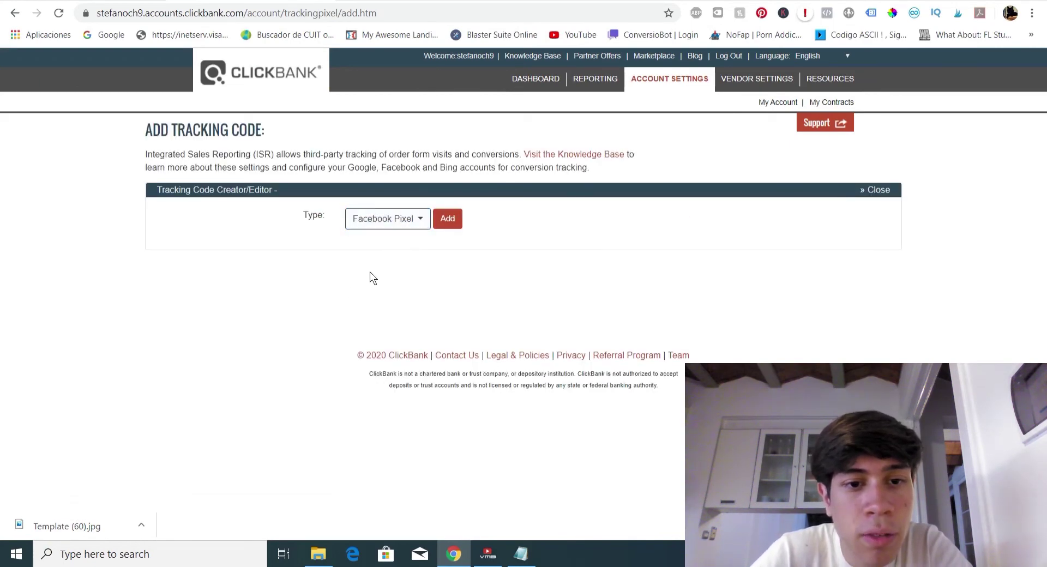
left_click(437, 219)
- Paste the Vitalmax pixel ID, track it as Affiliate, fire it on the Order Form, and save the tracking code
left_click(382, 315)
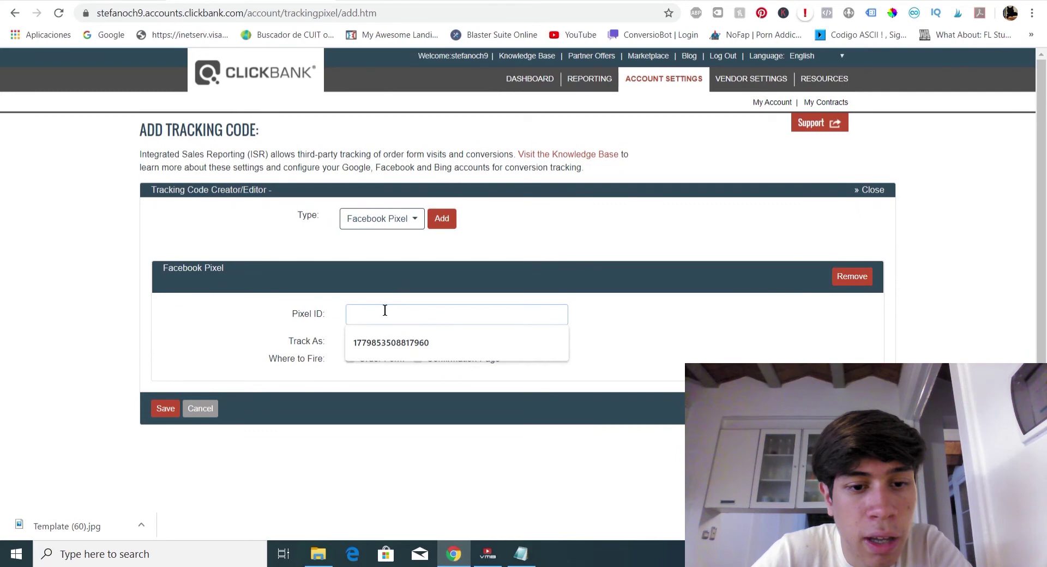
right_click(387, 310)
left_click(470, 175)
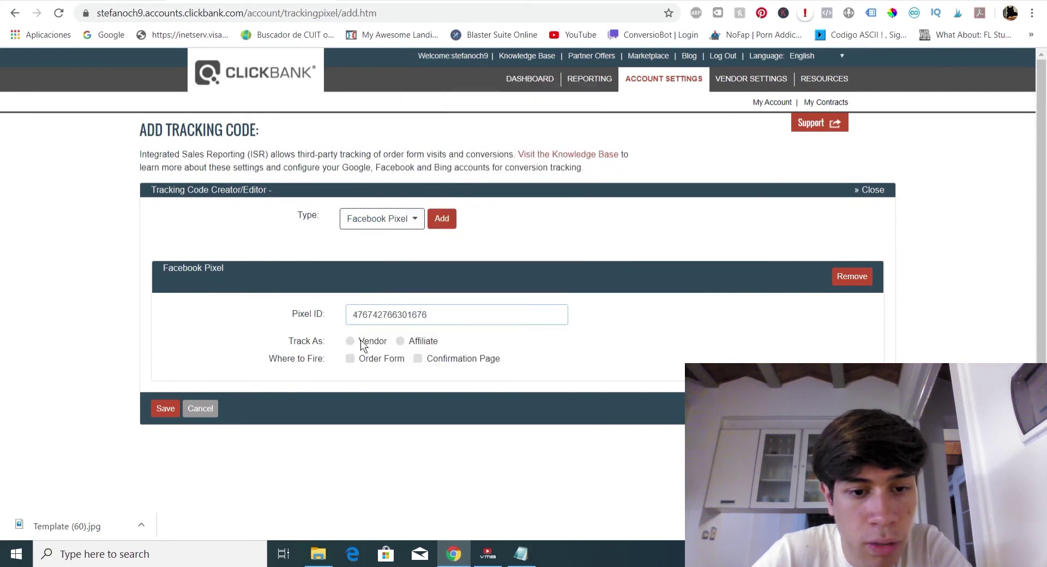
left_click(401, 341)
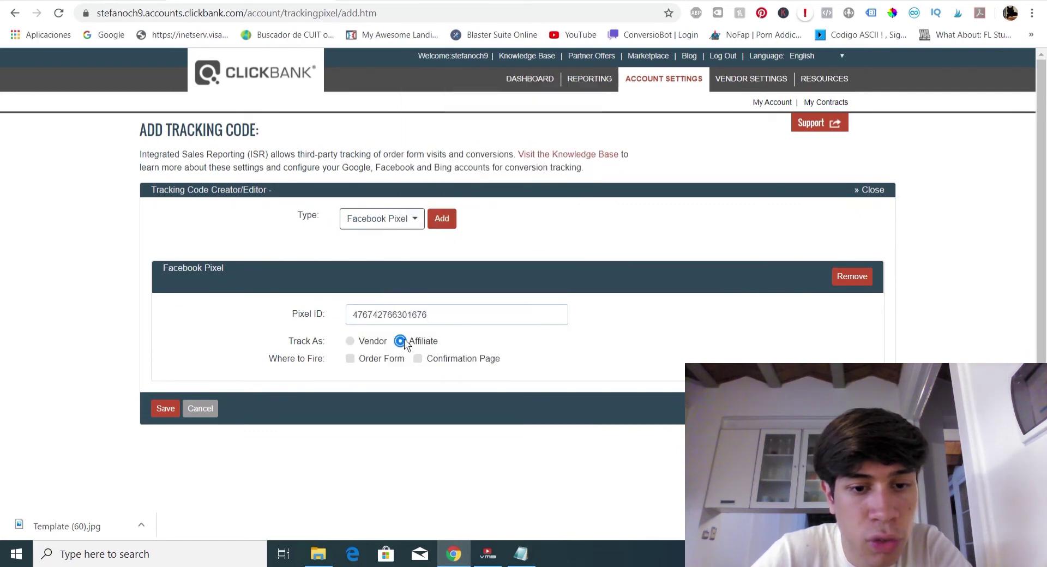
left_click(348, 359)
left_click(164, 409)
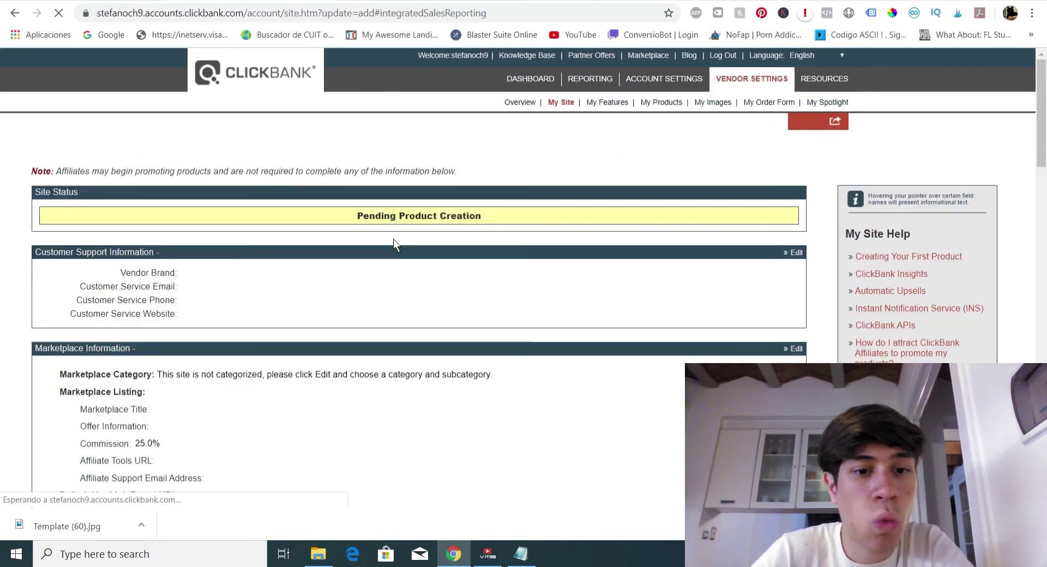
- Enable both Facebook Pixel tracking codes in the Integrated Sales Reporting section of My Site
left_click_drag(1043, 99, 1014, 314)
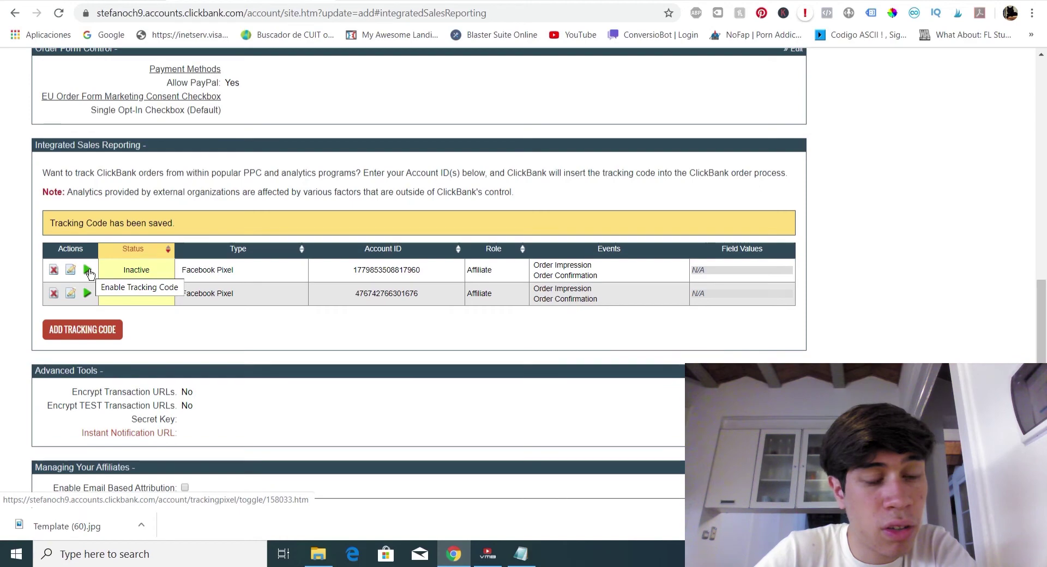
left_click(88, 270)
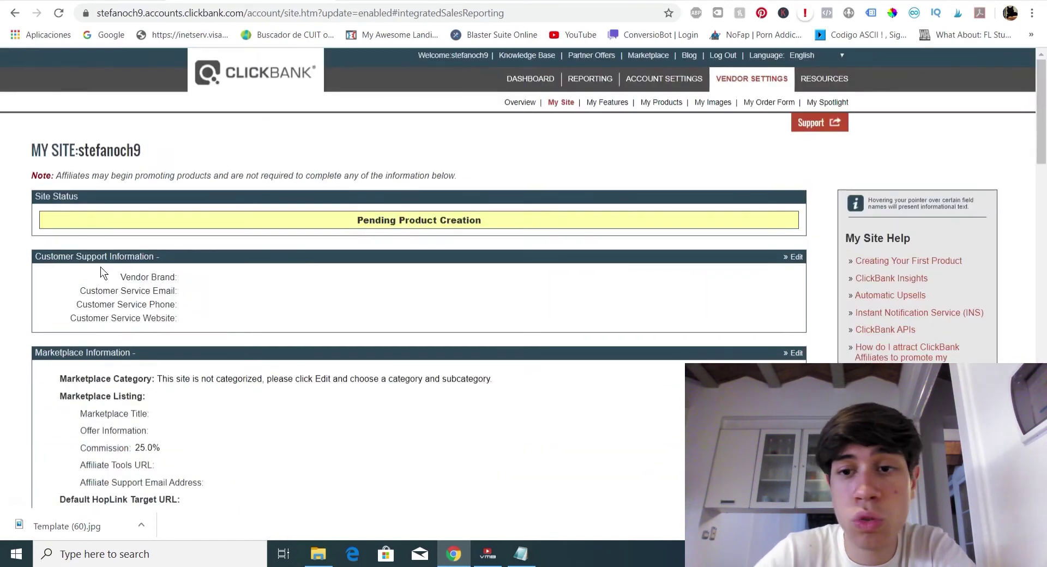
left_click_drag(1041, 98, 1042, 334)
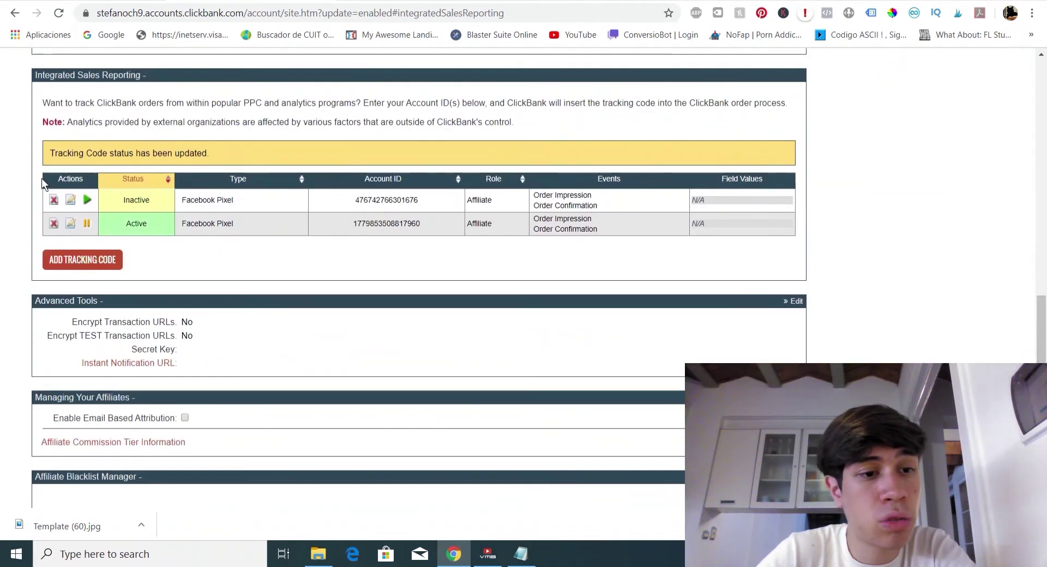
left_click(88, 200)
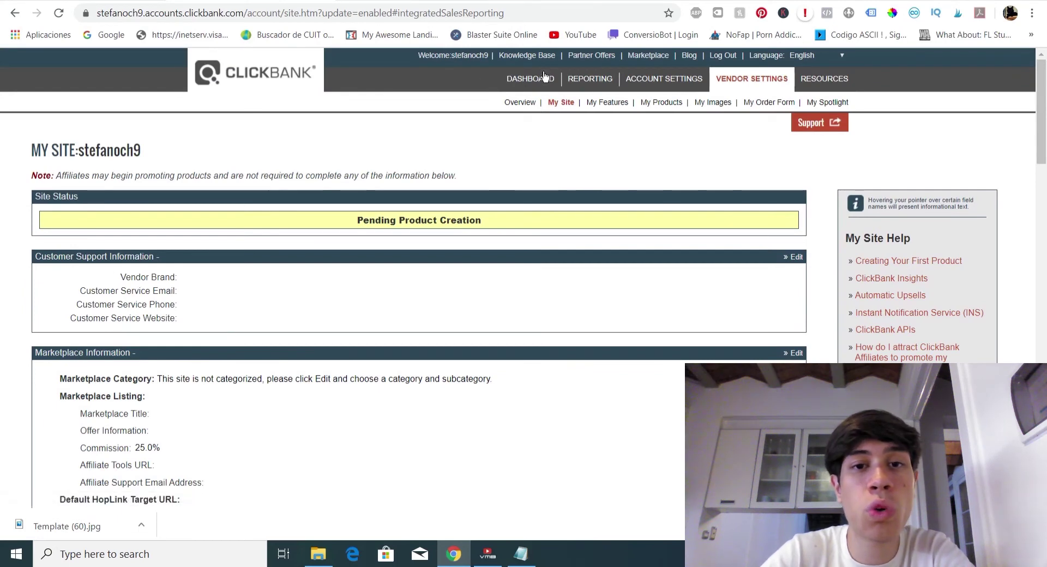
- Browse the E-business & E-marketing category of the ClickBank Marketplace and open the CB University offer's sales page
left_click(644, 57)
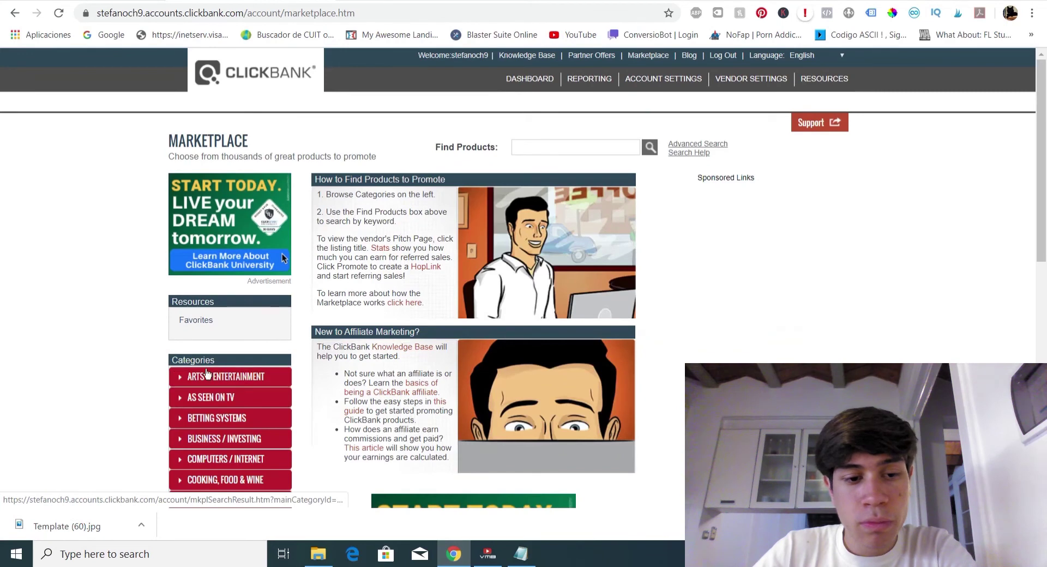
scroll(211, 376, "down", 3)
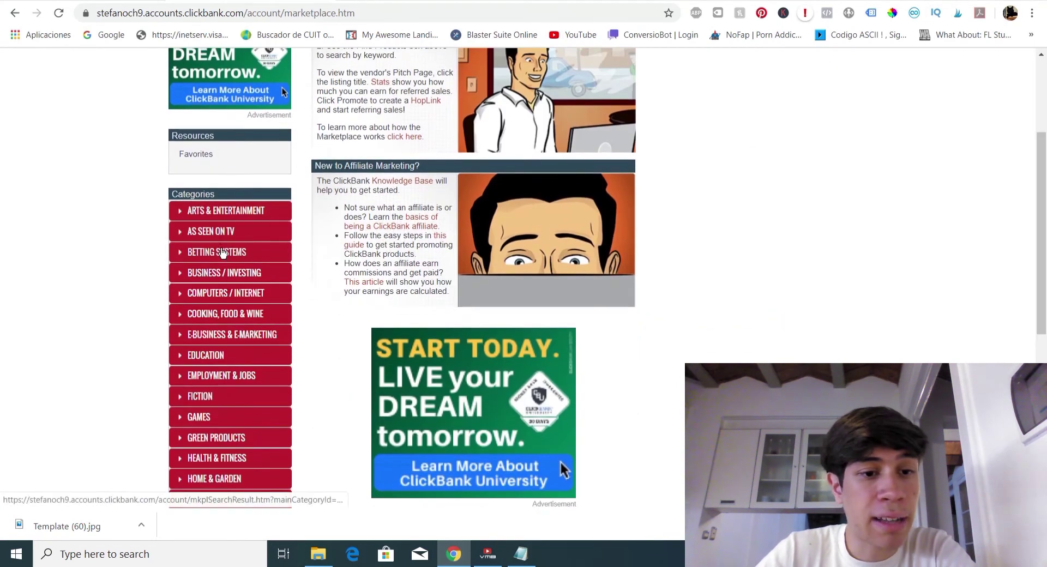
left_click(227, 341)
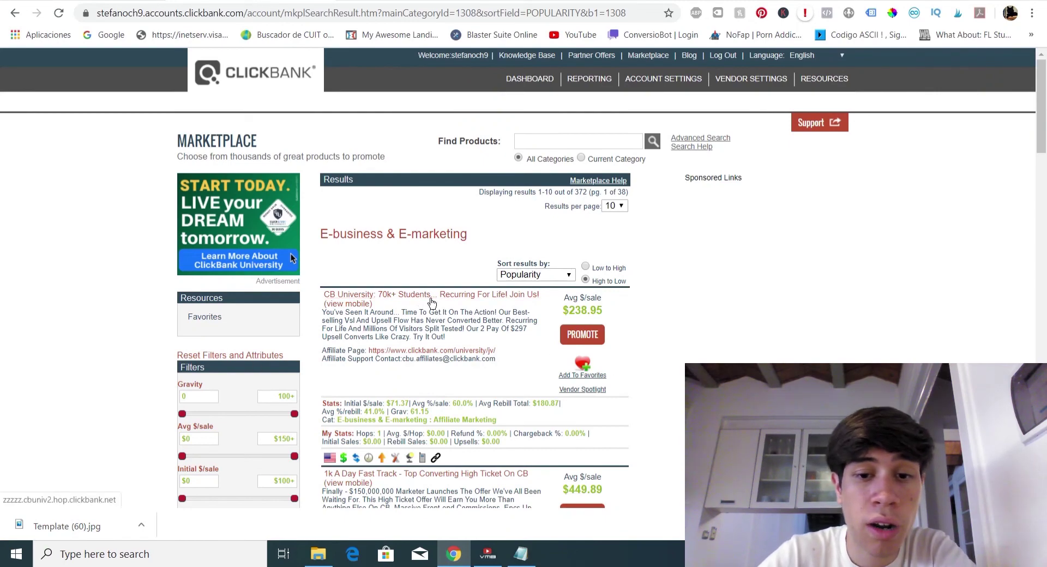
scroll(1045, 282, "down", 9)
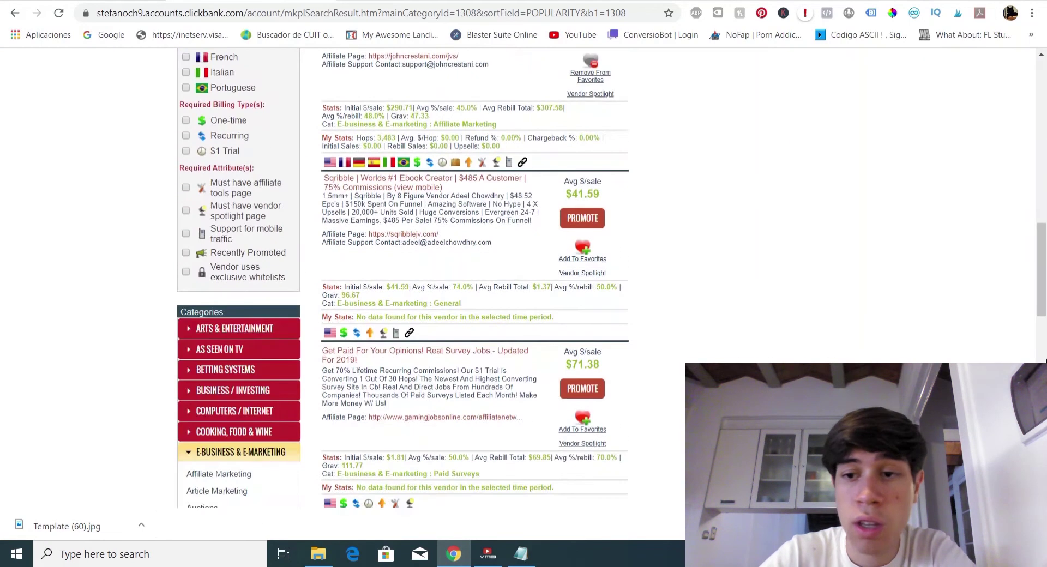
scroll(433, 212, "up", 8)
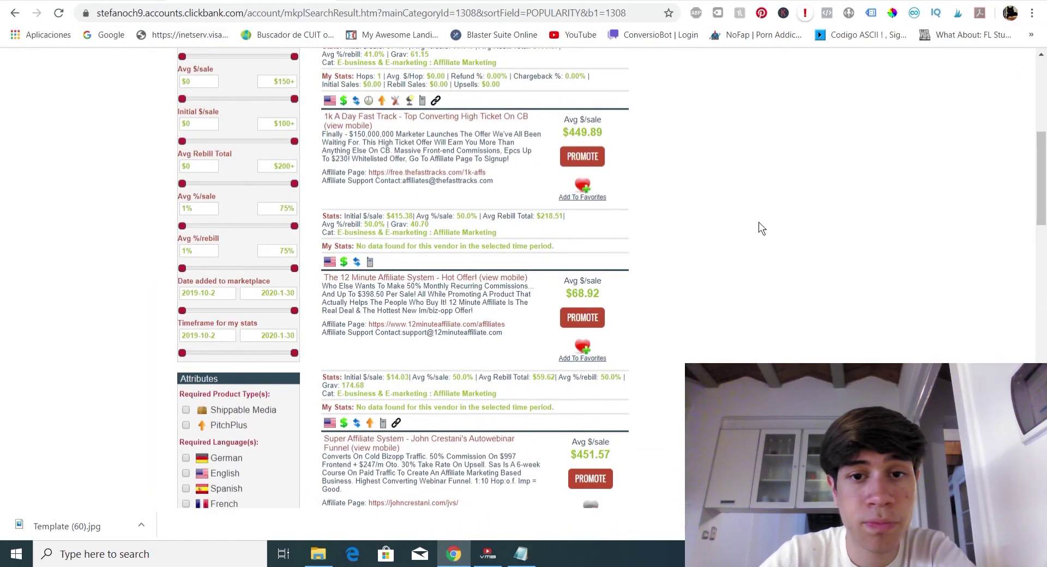
scroll(757, 222, "up", 6)
left_click(400, 297)
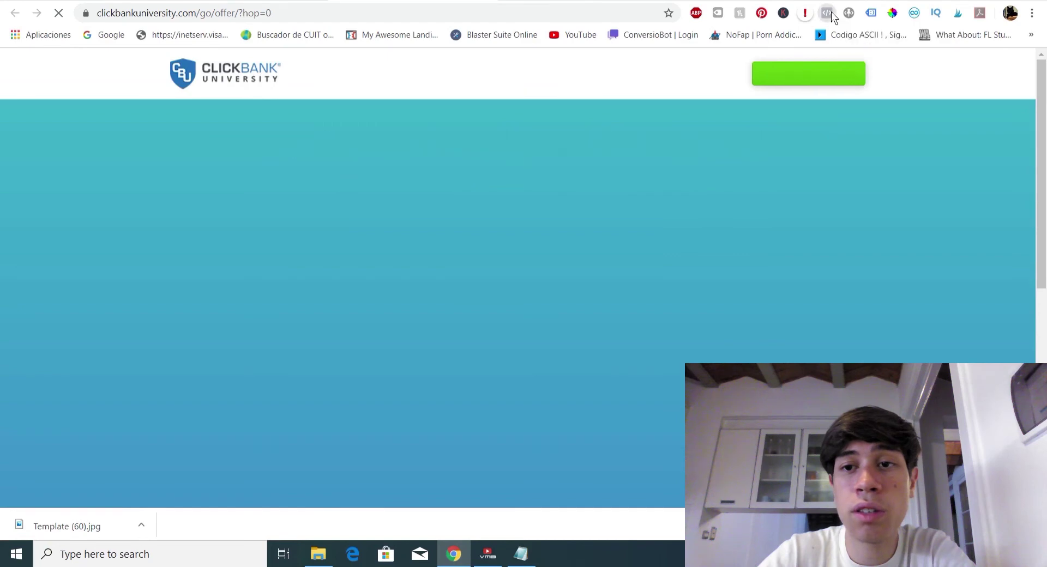
- Check the ClickBank University sales page with Facebook Pixel Helper and go on to its order form through University Access
left_click(827, 12)
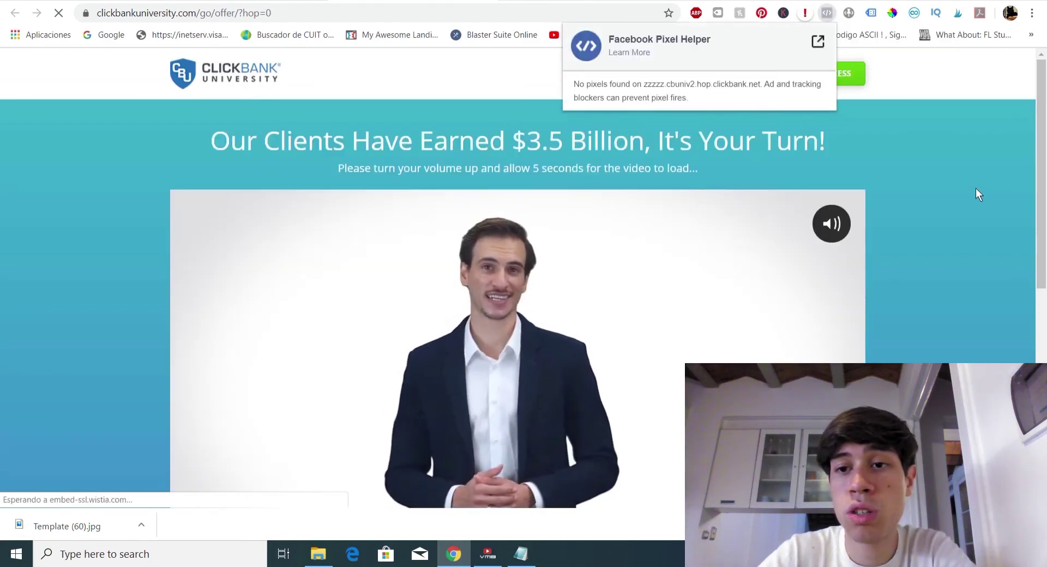
left_click(976, 188)
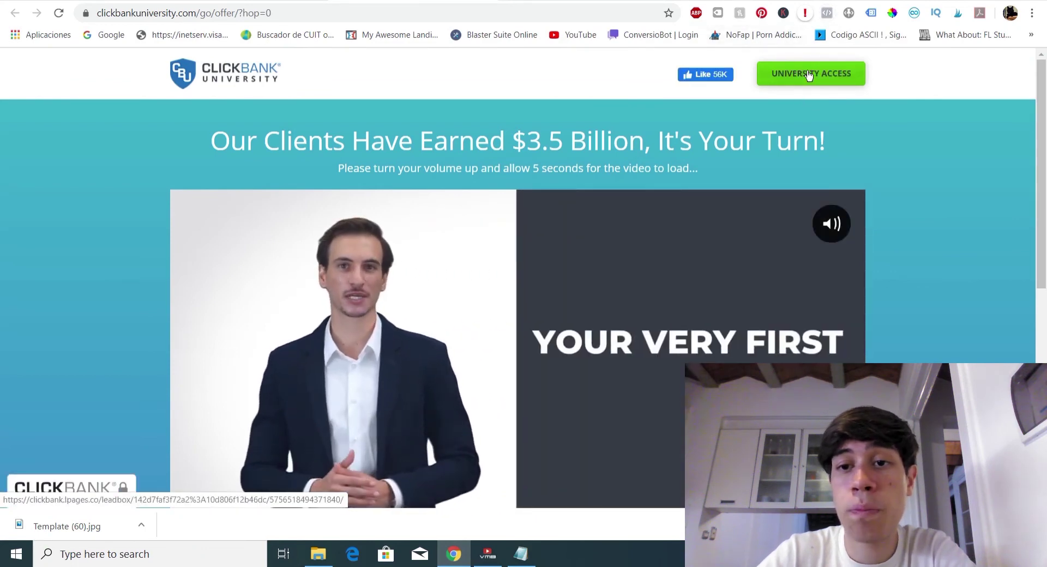
left_click(809, 74)
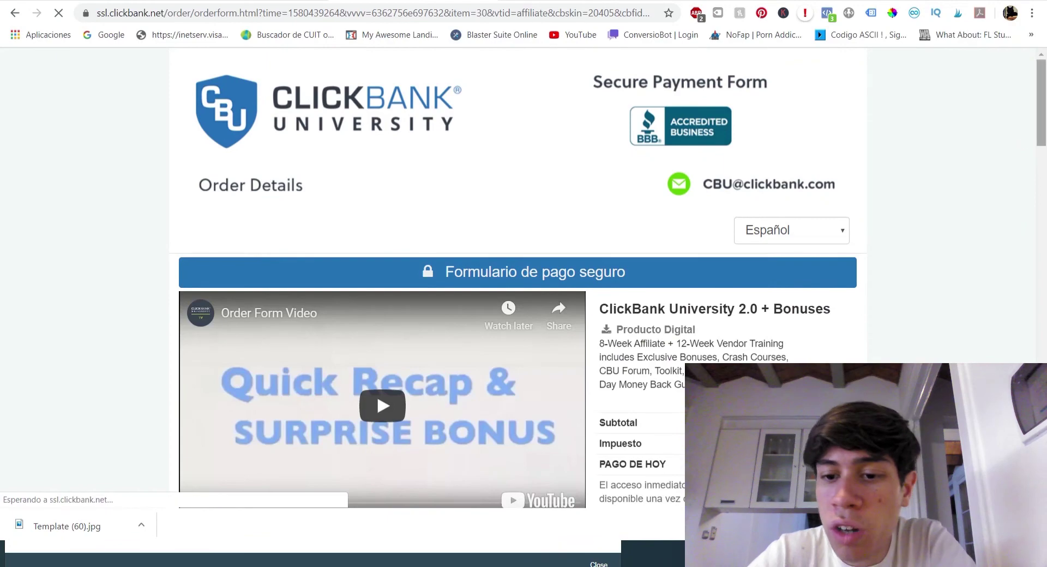
mouse_move(1041, 128)
left_mouse_down()
mouse_move(1042, 220)
mouse_move(1043, 128)
left_mouse_up()
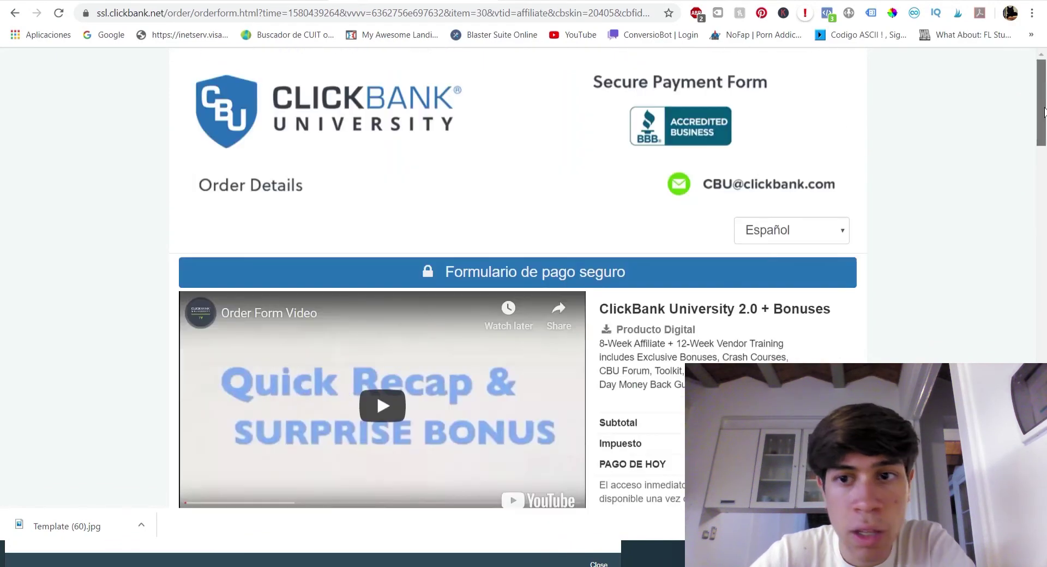
- Check the order form with Facebook Pixel Helper, examining the InitiateCheckout event details of Pixel de Vitalmax and article pixel
left_click(826, 14)
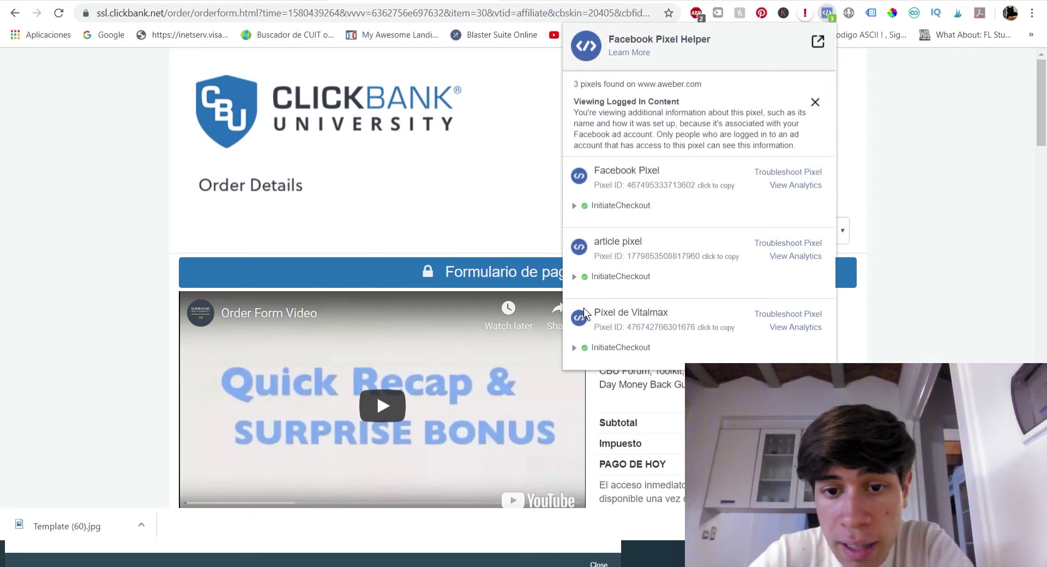
left_click_drag(681, 313, 590, 307)
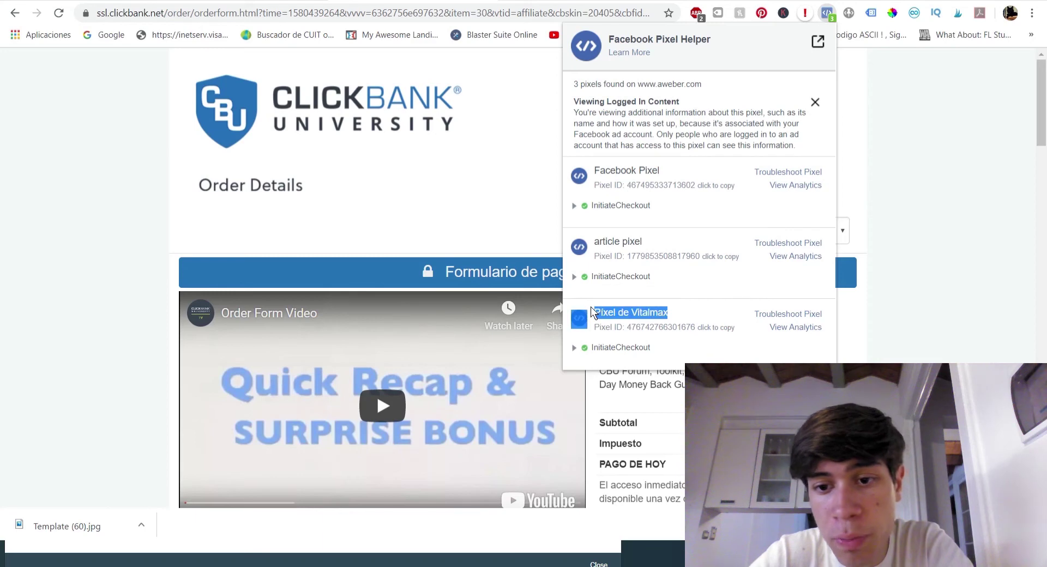
left_click(698, 312)
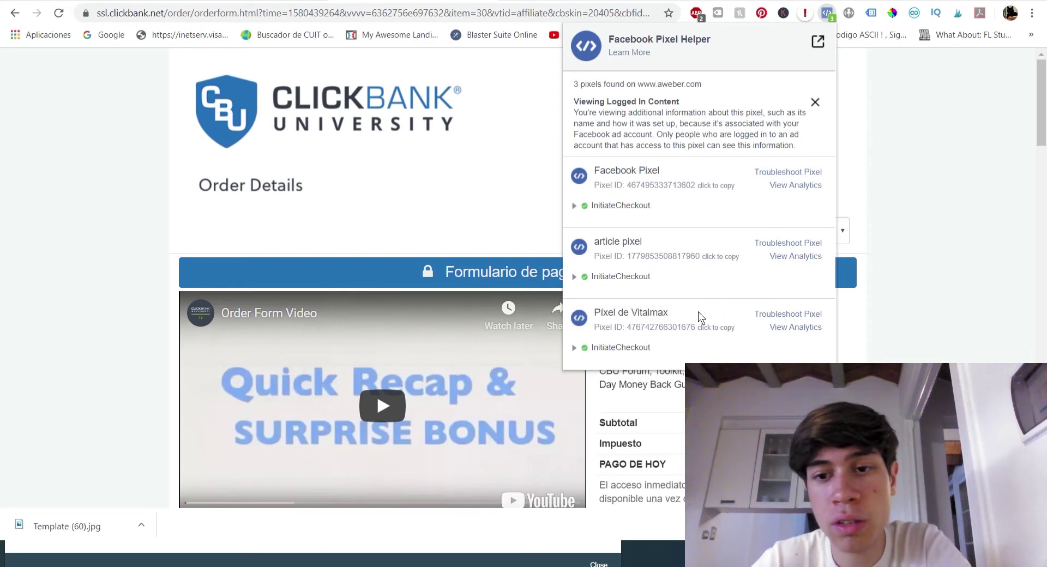
left_click(574, 348)
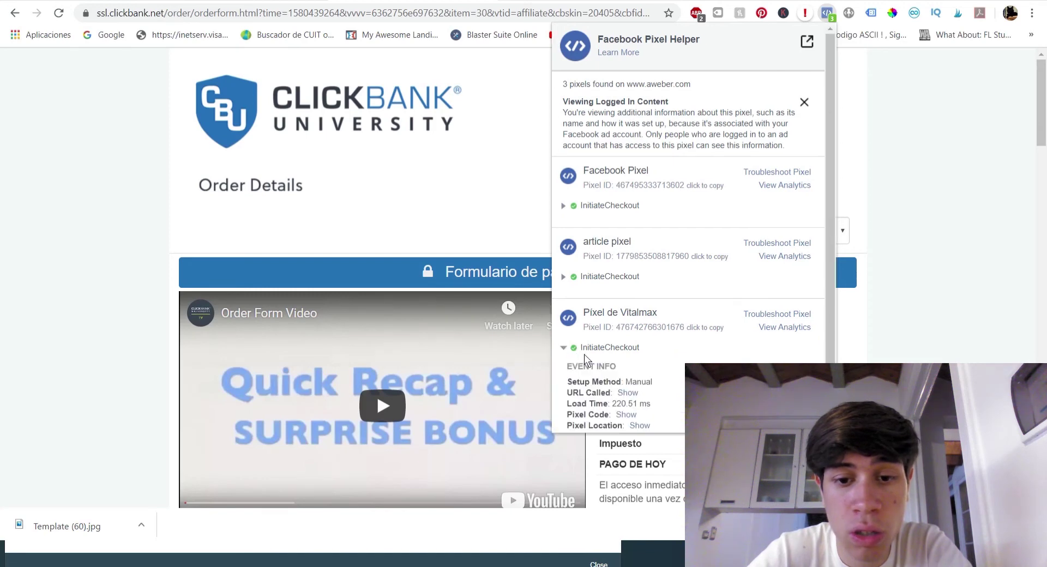
left_click(563, 349)
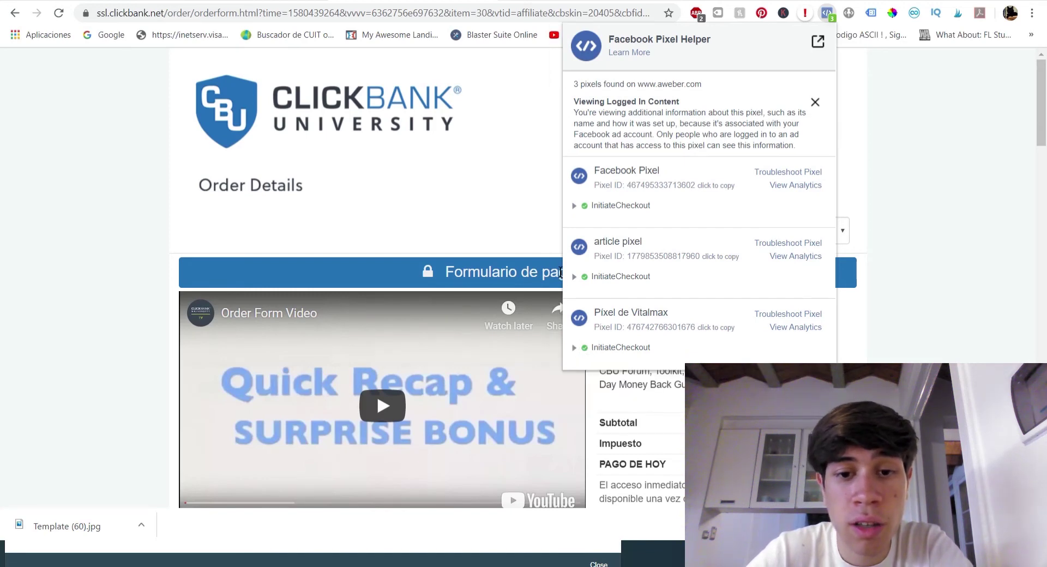
left_click(574, 277)
left_click(564, 276)
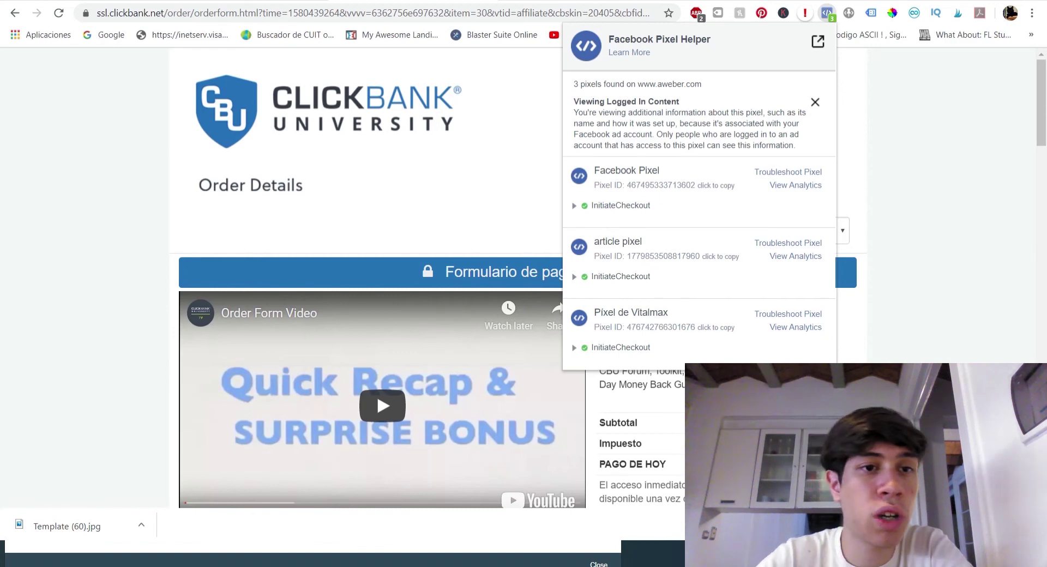
key("ctrl+Tab")
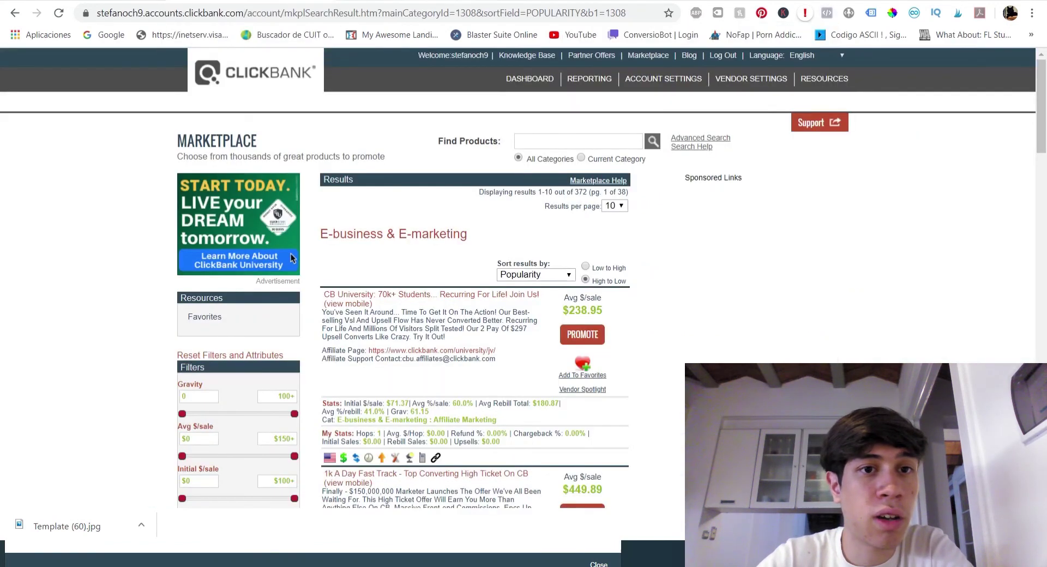
key("ctrl+shift+Tab")
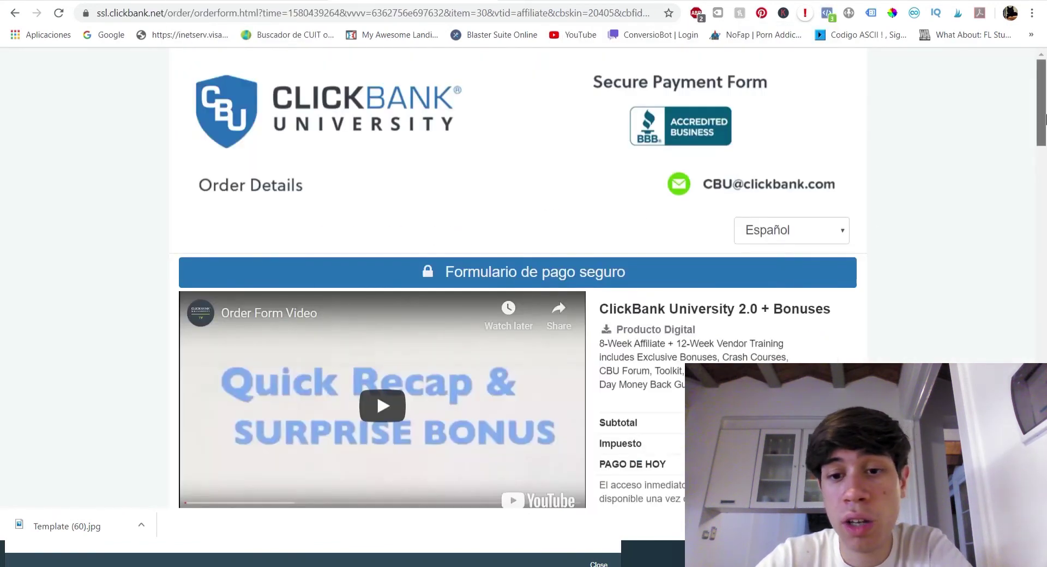
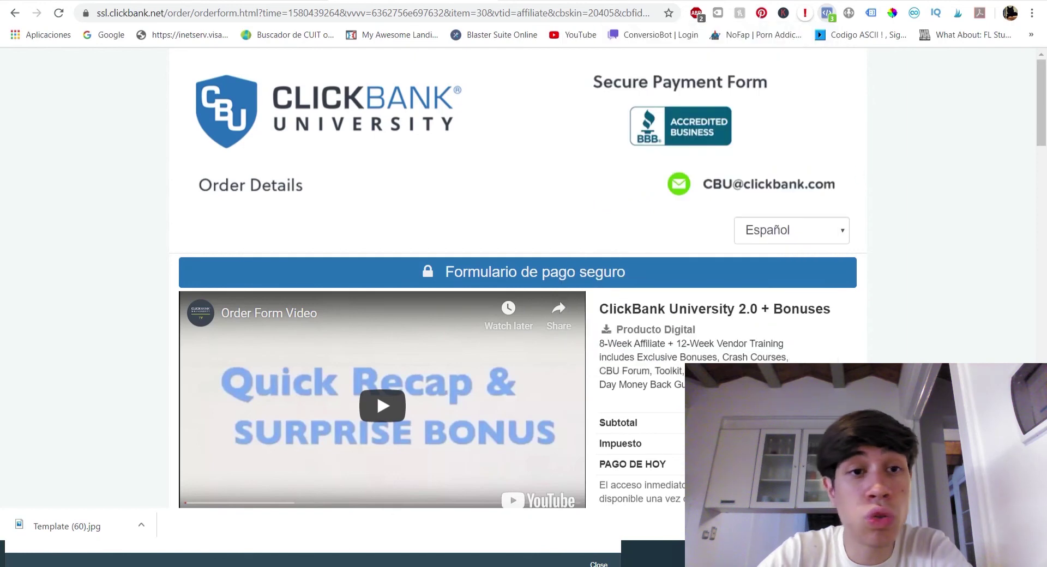
- Close the order form, return to My Site in Vendor Settings, and pause the Vitalmax Facebook Pixel tracking code
key("ctrl+w")
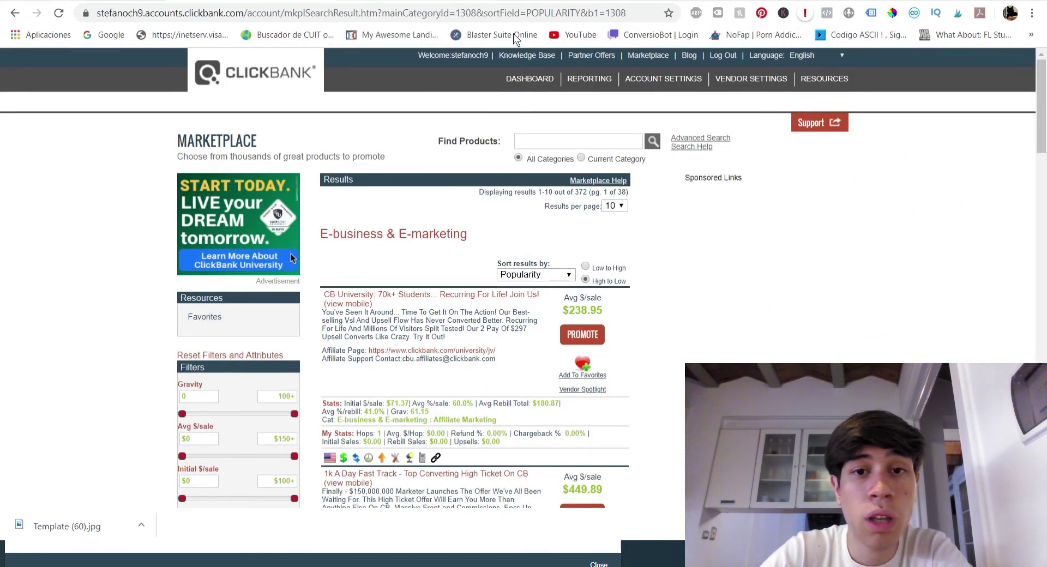
left_click(741, 82)
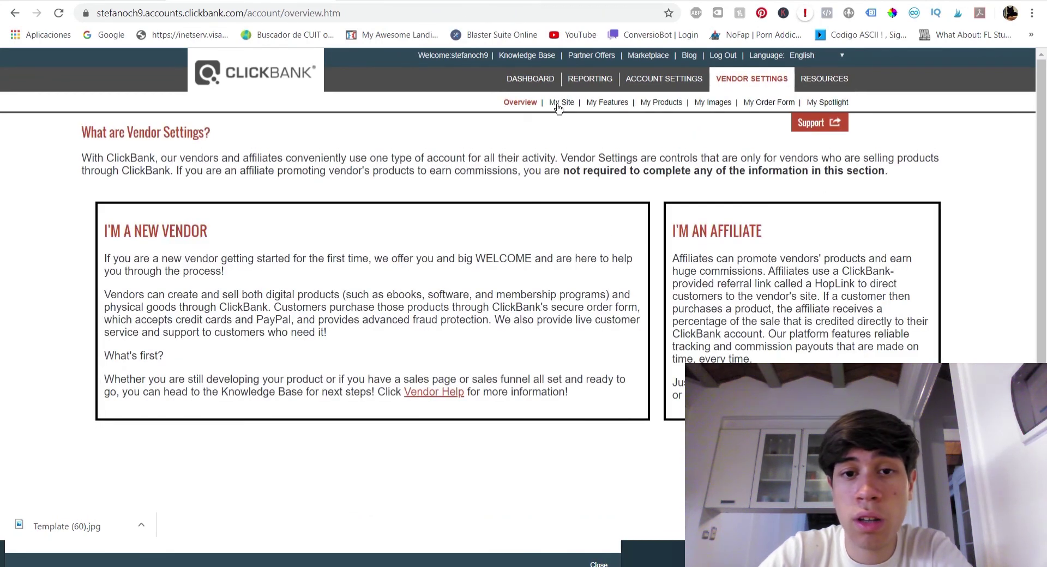
left_click(558, 105)
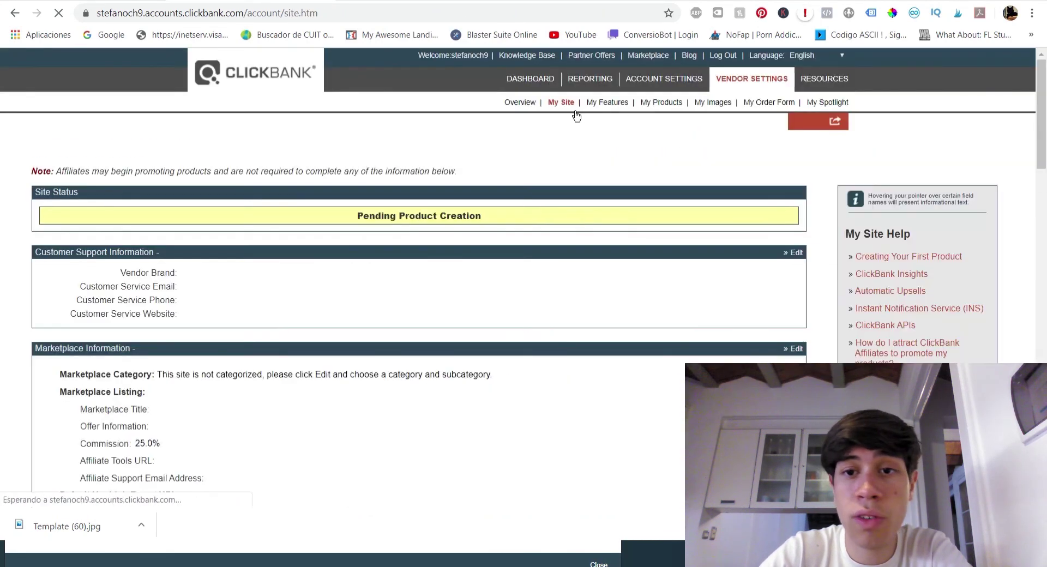
left_click_drag(1038, 93, 1038, 301)
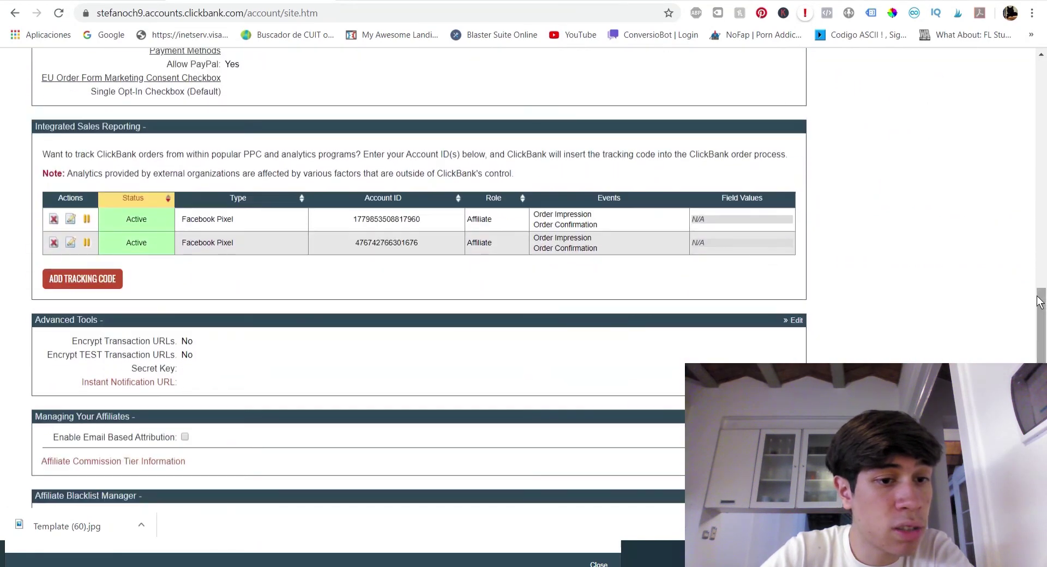
left_click(86, 243)
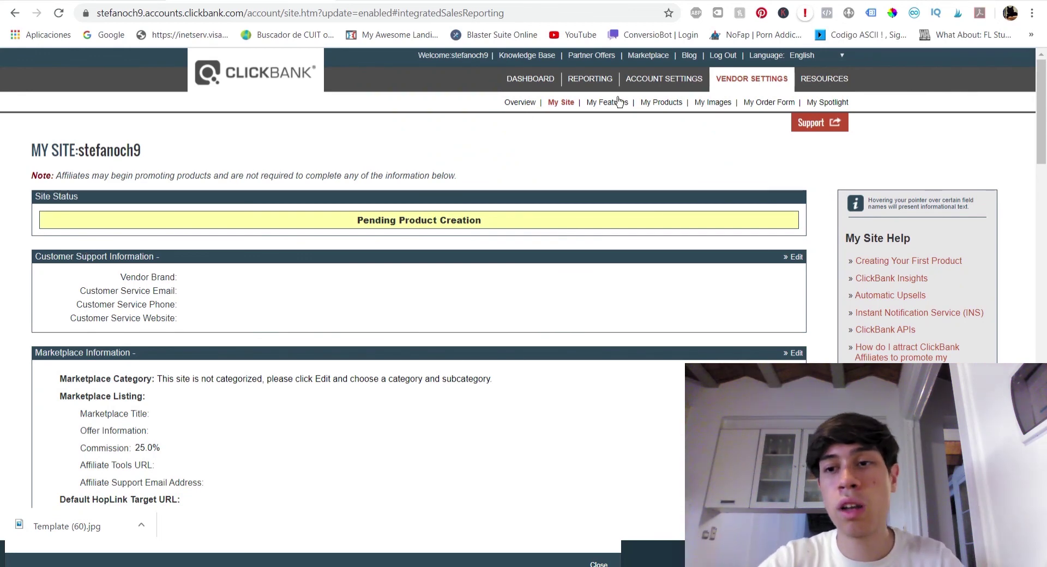
scroll(151, 214, "down", 20)
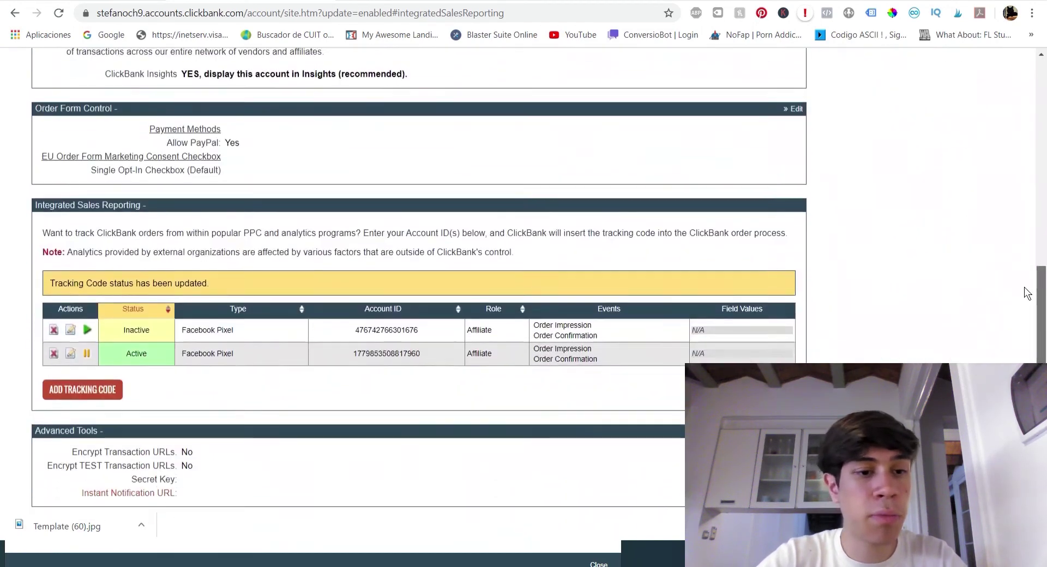